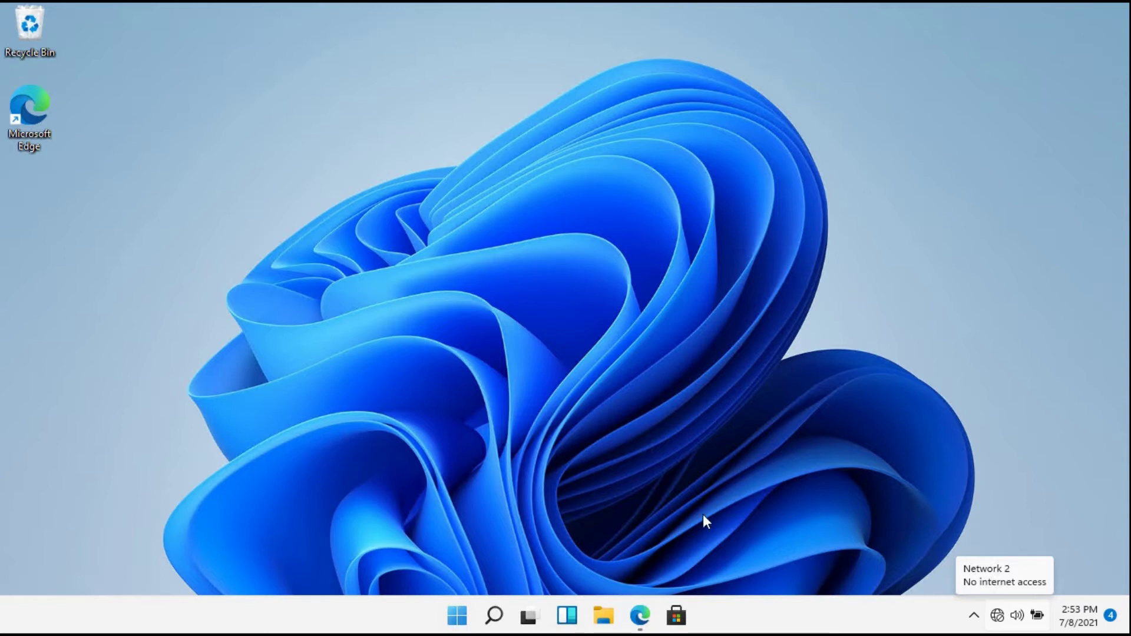
- Review the Canon imageRUNNER 1730iF driver page in Microsoft Edge, including its supported operating systems and driver file, then minimize the browser
left_click(646, 626)
left_click_drag(963, 219, 957, 122)
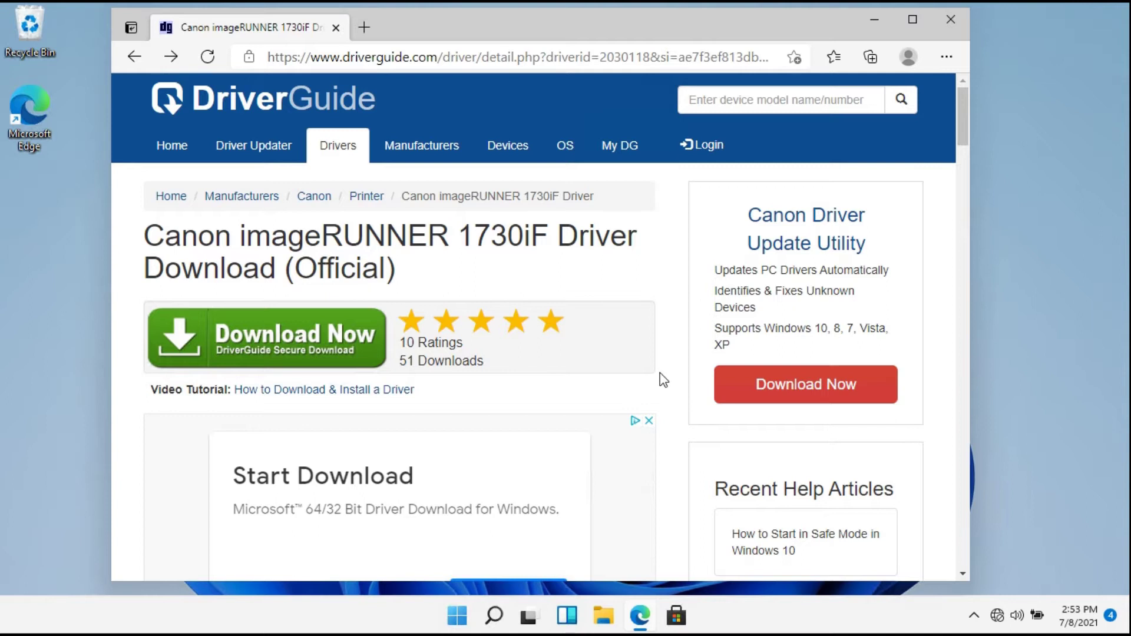
left_click_drag(966, 129, 959, 214)
scroll(960, 217, "down", 2)
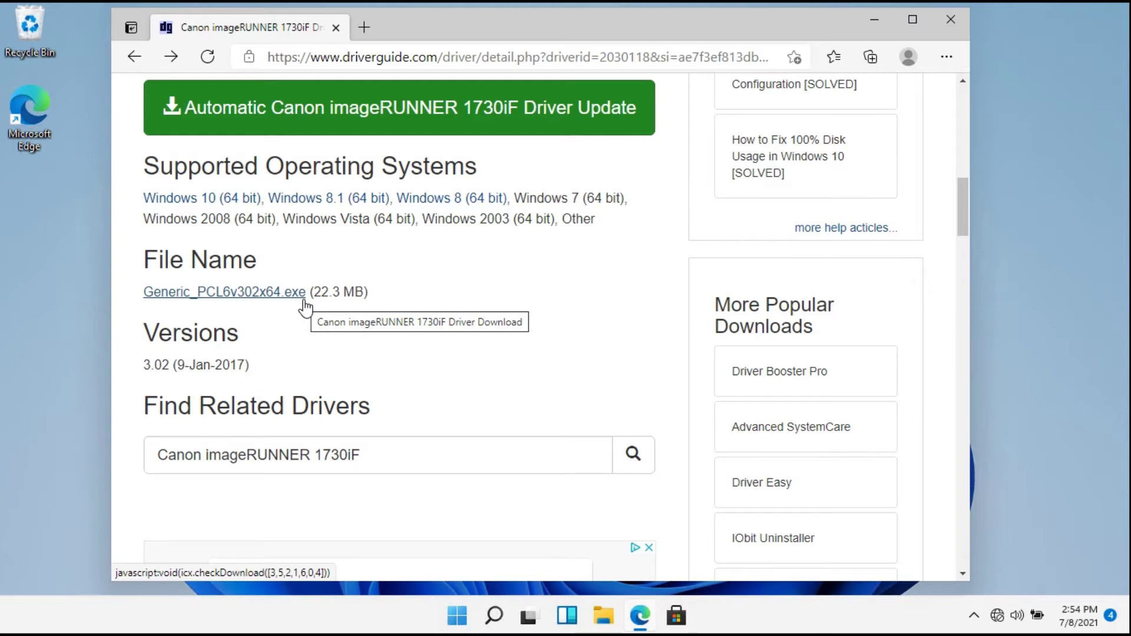
left_click(870, 20)
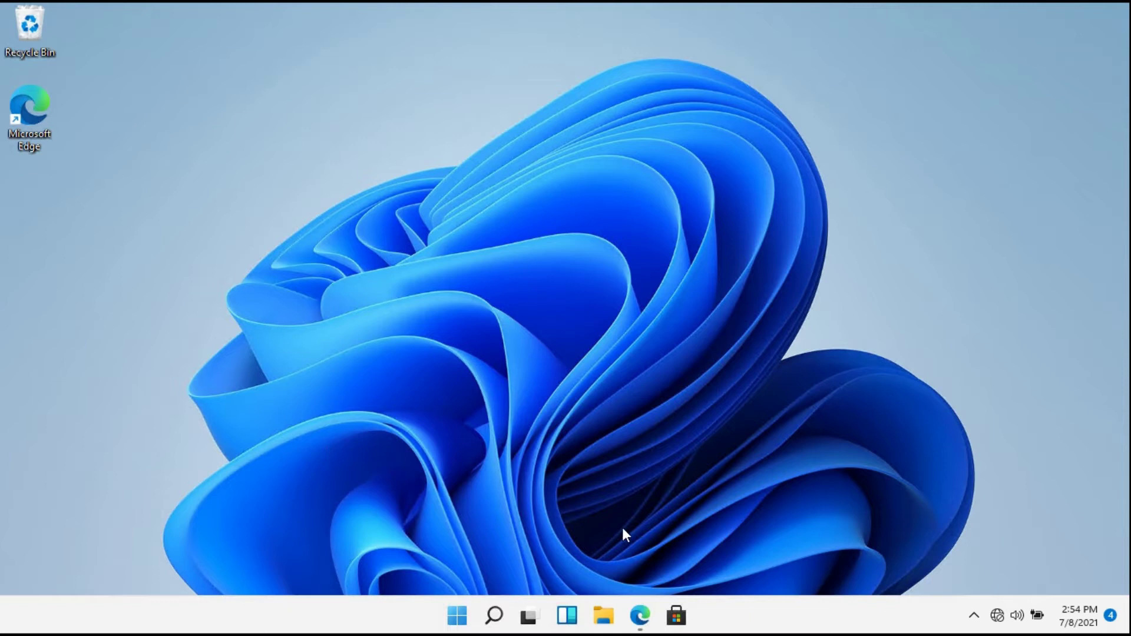
- In File Explorer, run Generic_PCL6v302x64.exe from the Downloads folder and extract its contents to that same folder
left_click(606, 620)
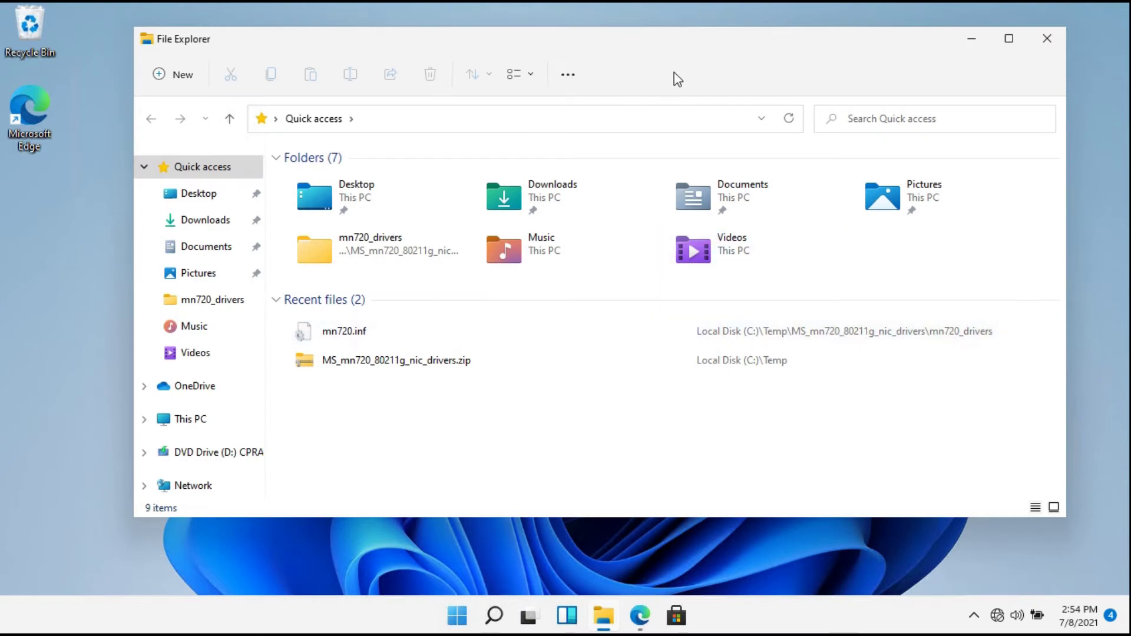
left_click_drag(684, 47, 702, 43)
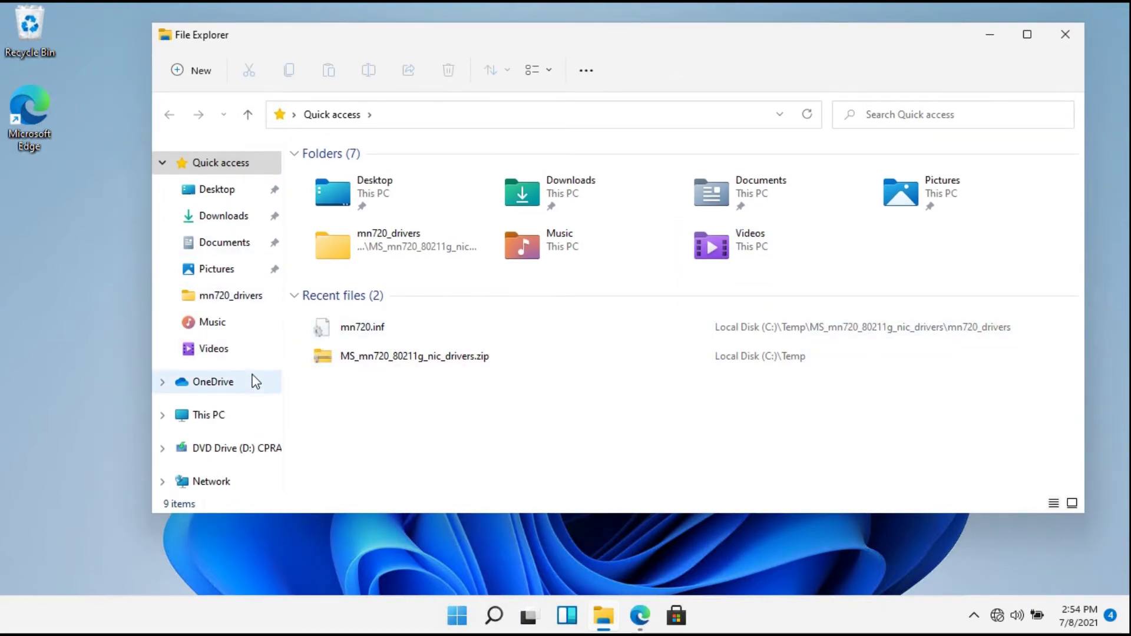
left_click(227, 221)
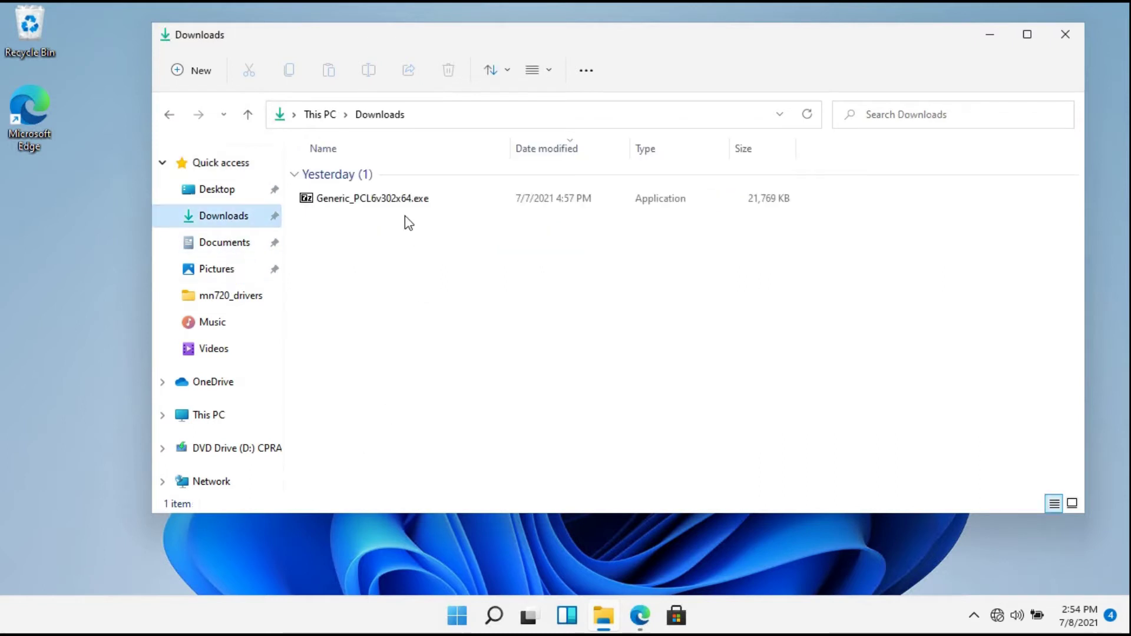
left_click(403, 200)
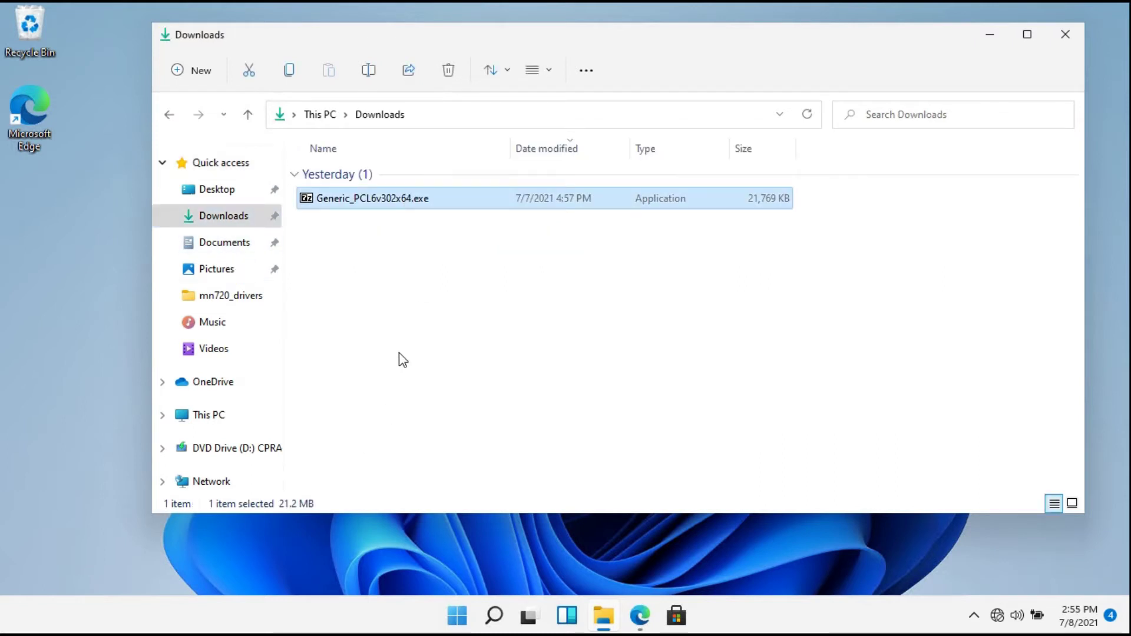
double_click(353, 197)
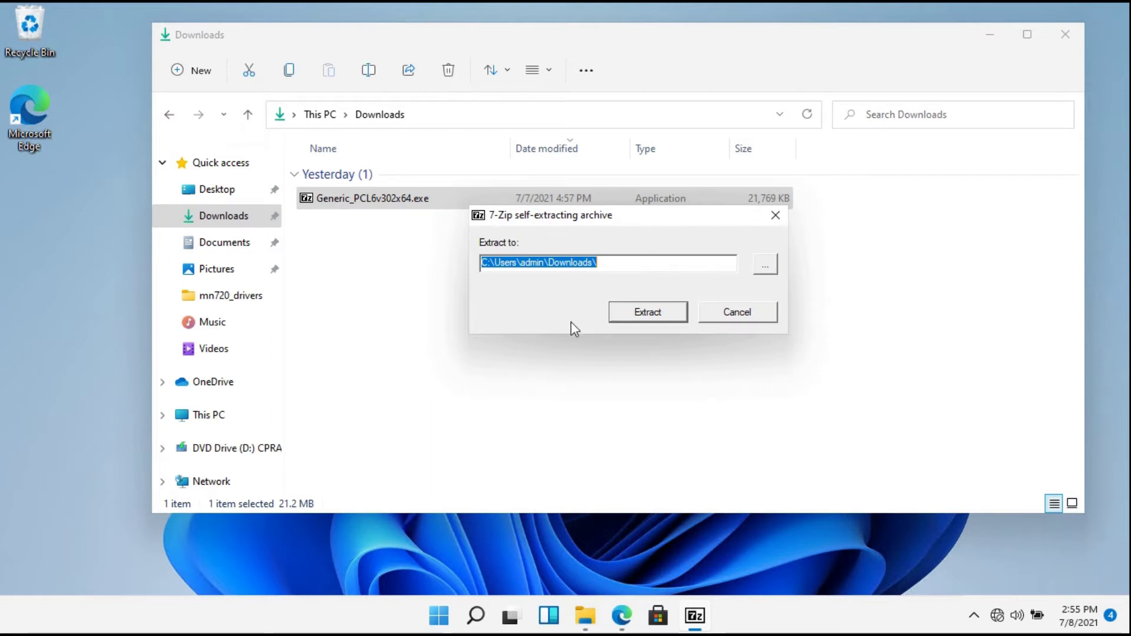
left_click(648, 313)
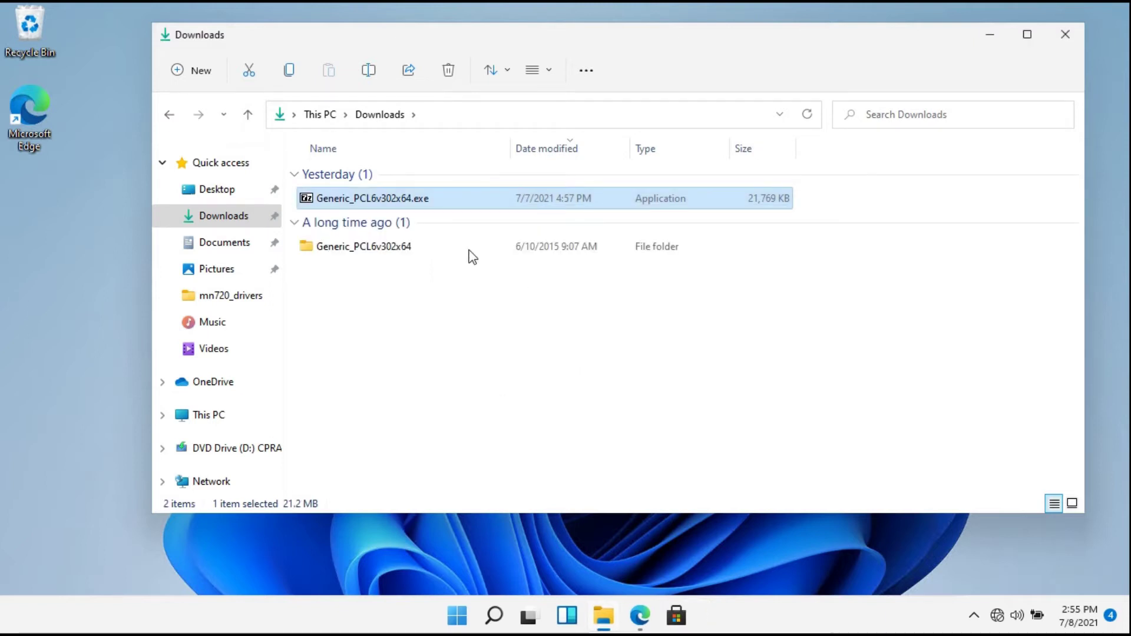
- Launch Setup.exe from the extracted Generic_PCL6v302x64 folder and allow the Canon Driver Installer to make changes to the device
left_click(342, 255)
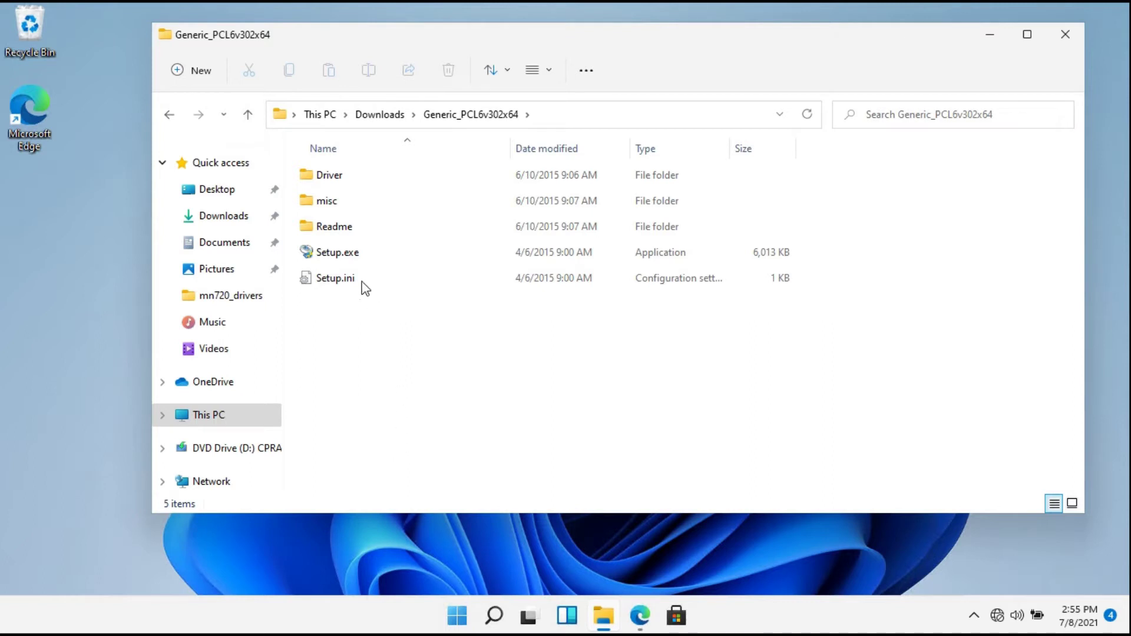
left_click(356, 258)
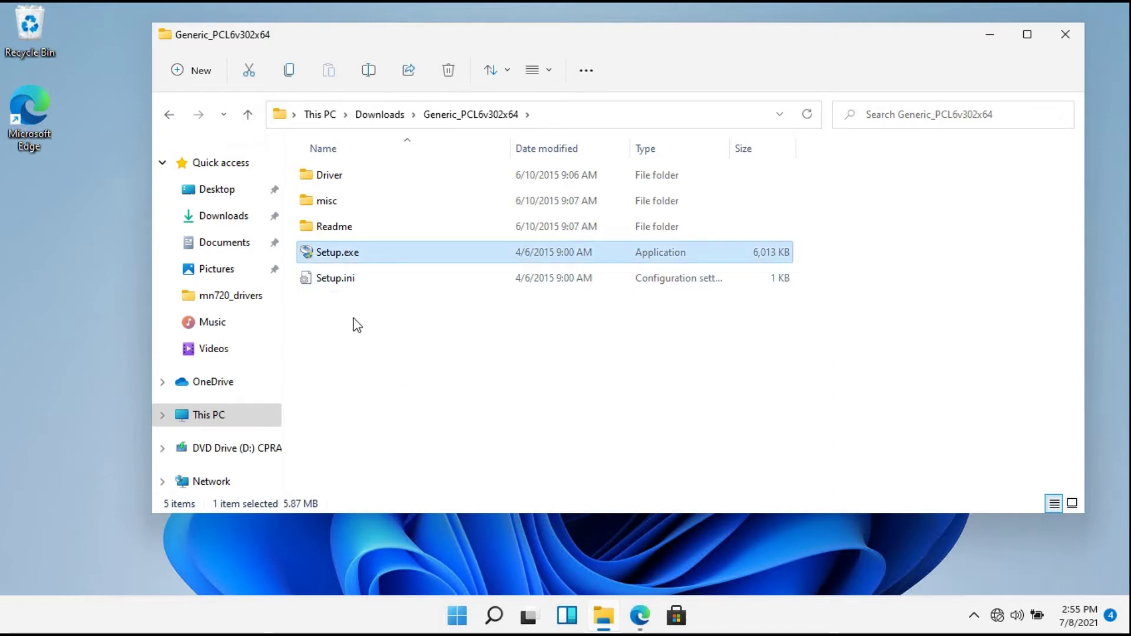
double_click(356, 255)
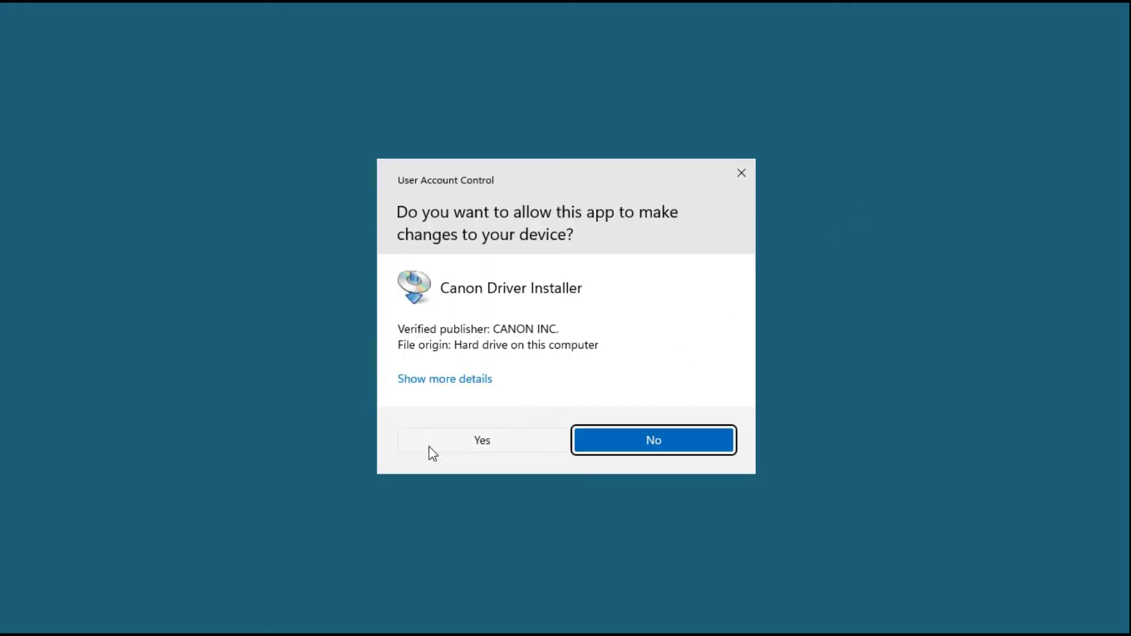
left_click(429, 447)
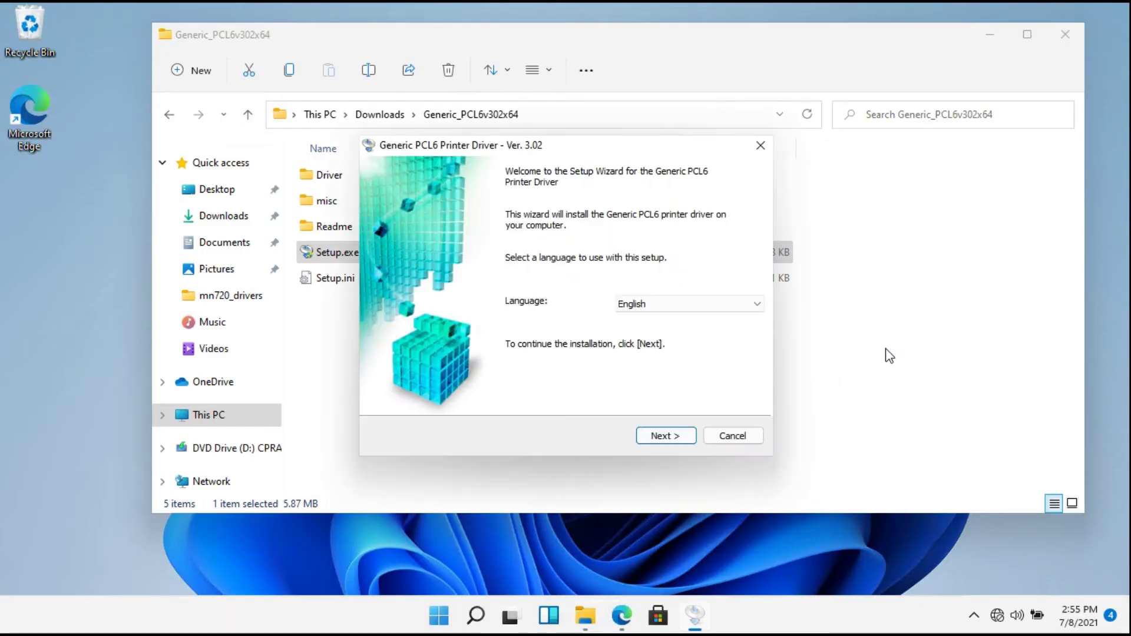
- Proceed through the printer setup wizard in English, accepting the license agreement and leaving Canon Driver Information Assist Service unselected
left_click(985, 36)
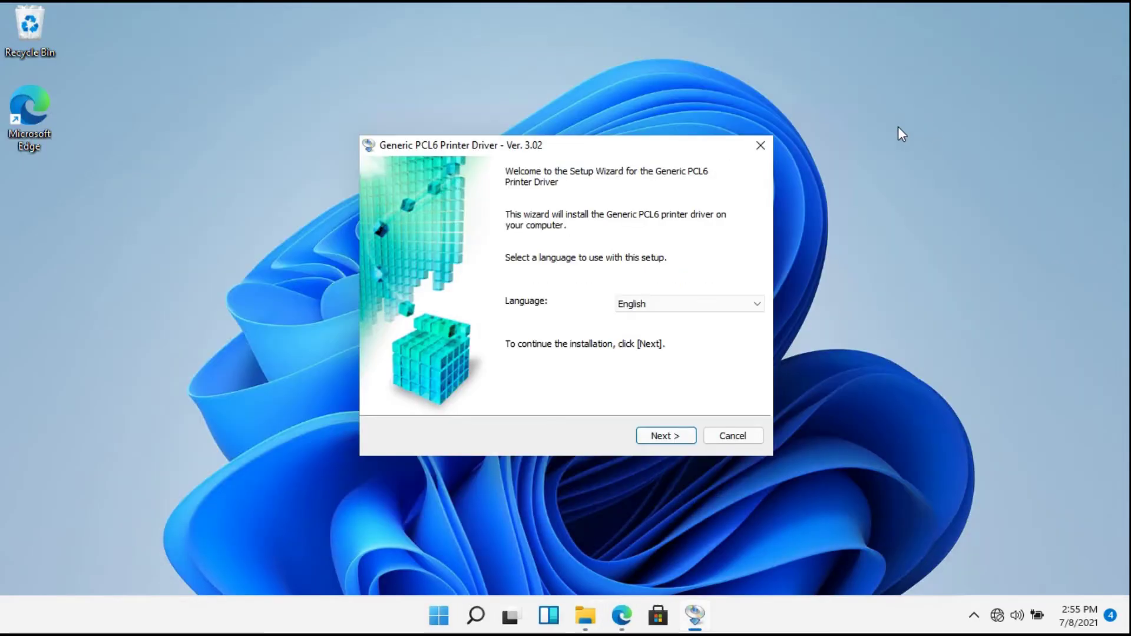
left_click_drag(623, 139, 713, 104)
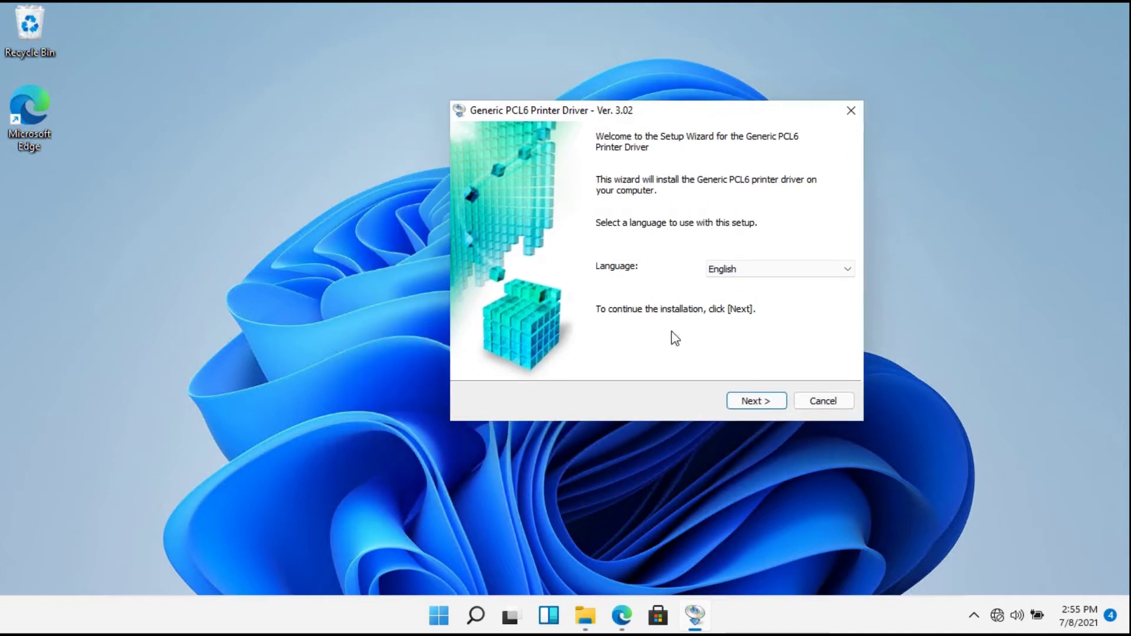
left_click(752, 401)
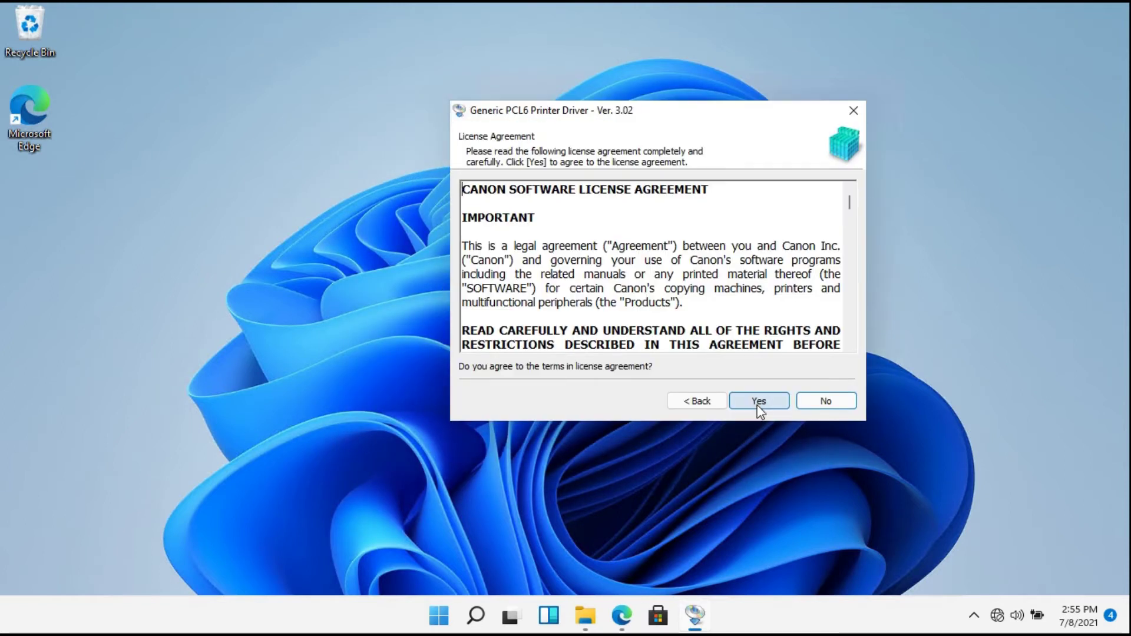
left_click(761, 402)
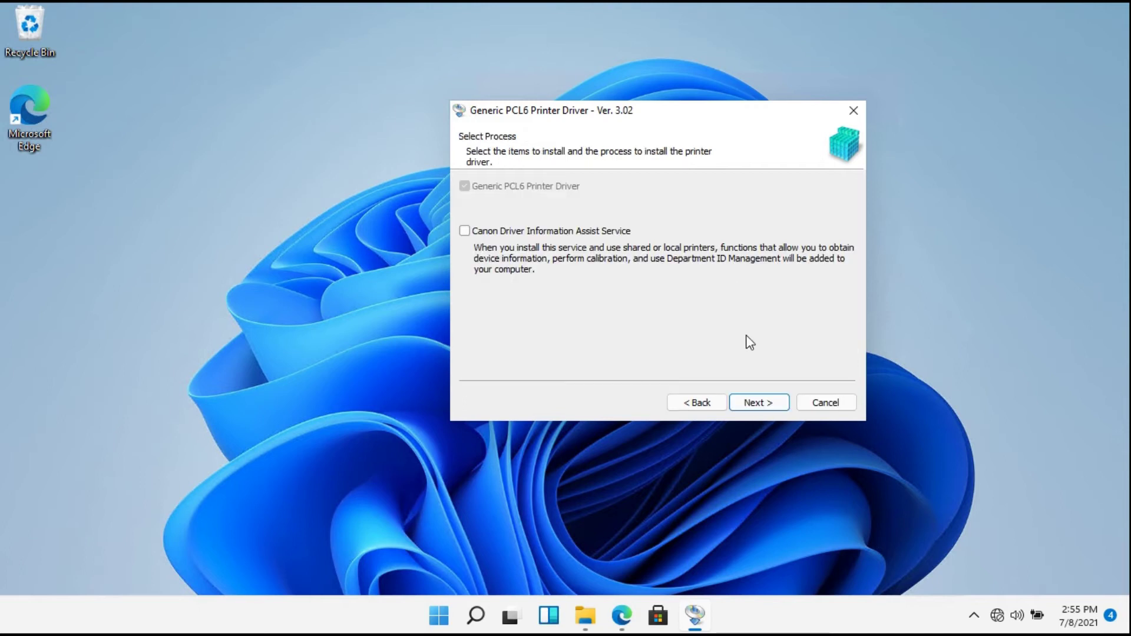
left_click(761, 403)
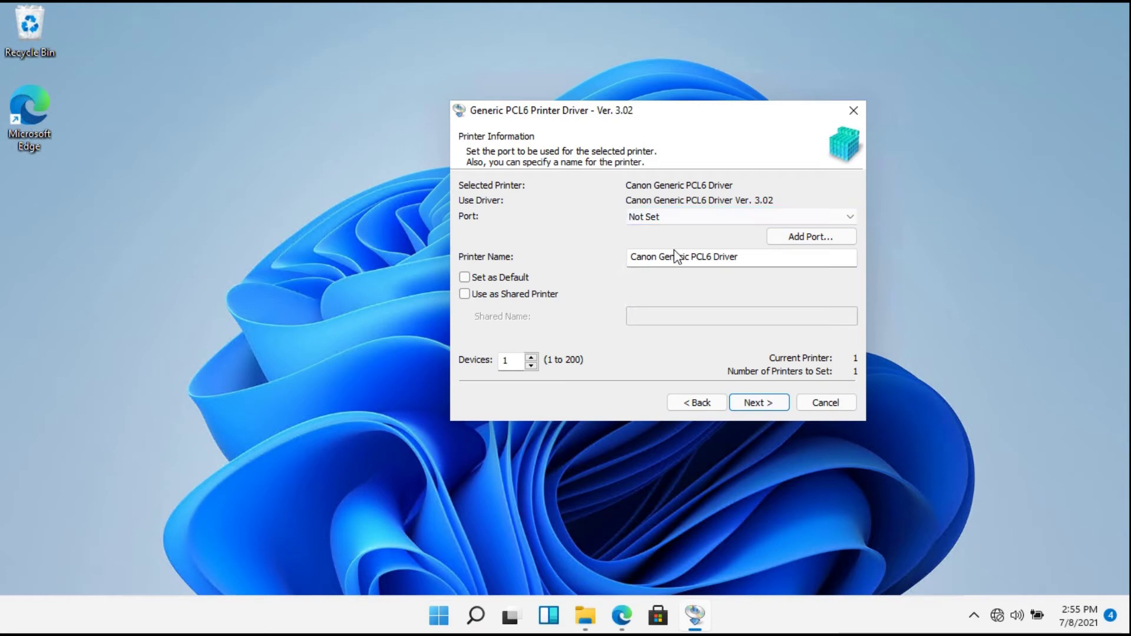
- Set the printer port to LPT1:, install the Canon Generic PCL6 Driver and exit the wizard without restarting the computer
left_click(650, 218)
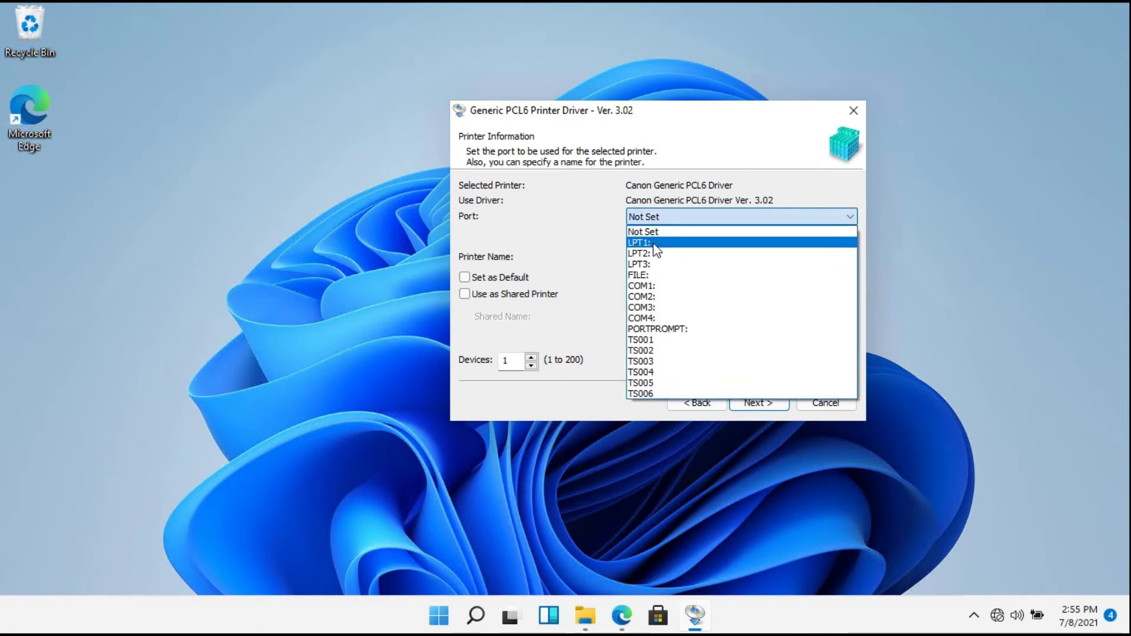
left_click(653, 245)
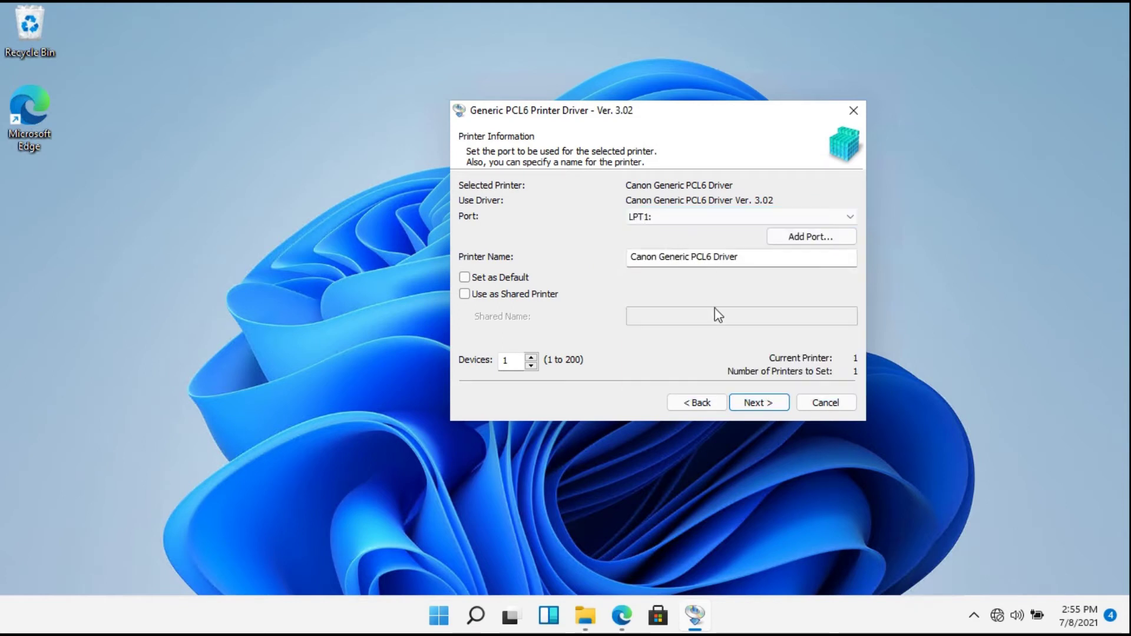
left_click(772, 403)
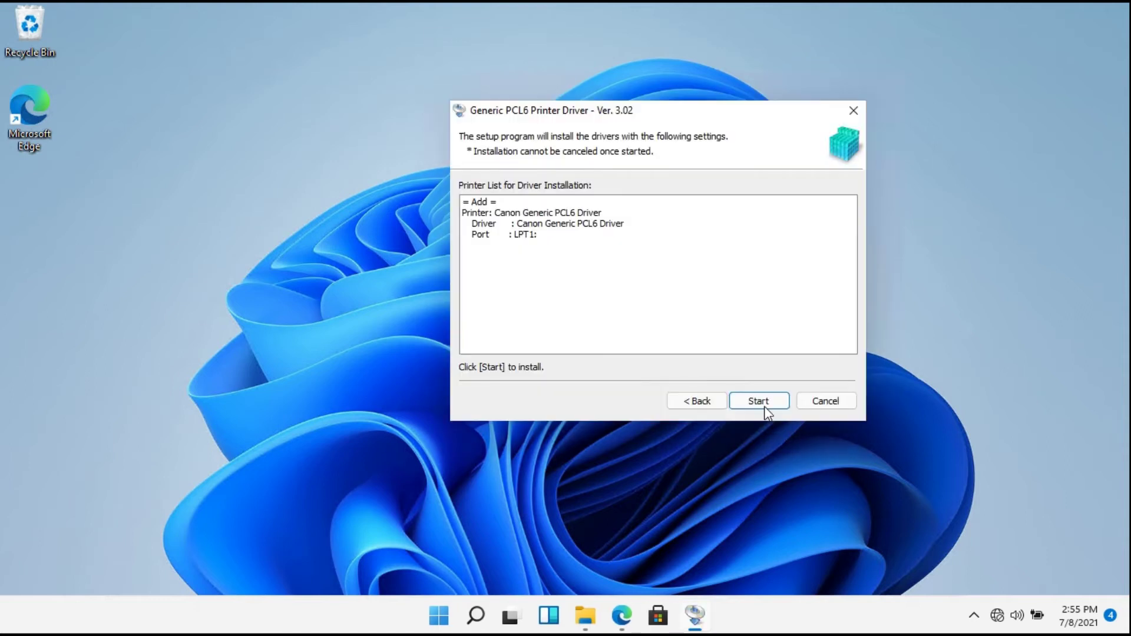
left_click(765, 403)
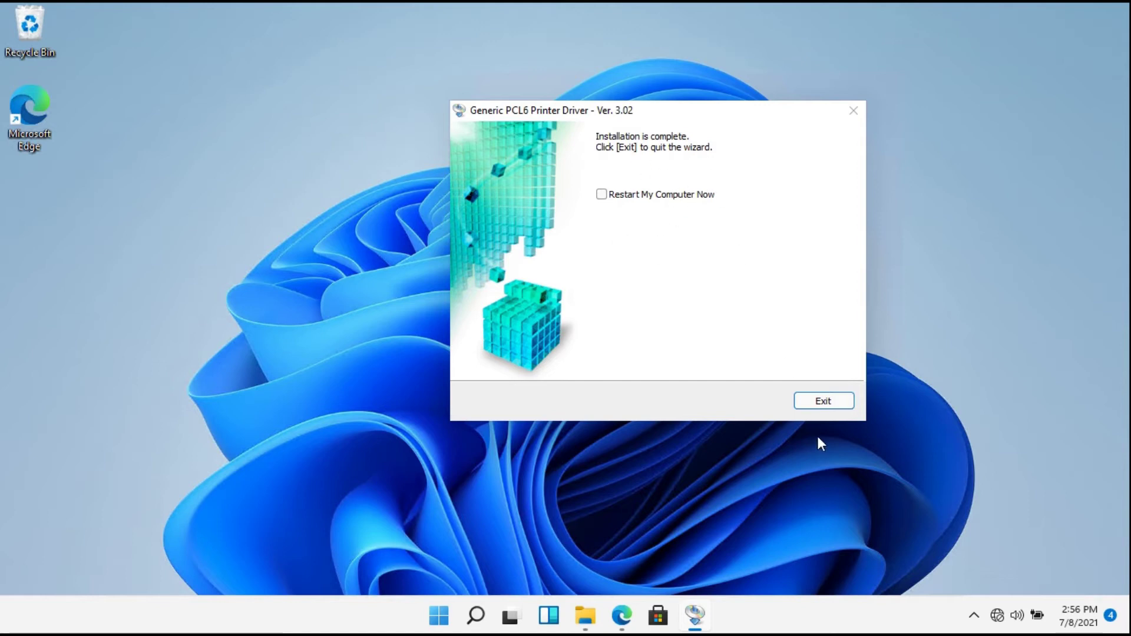
left_click(842, 405)
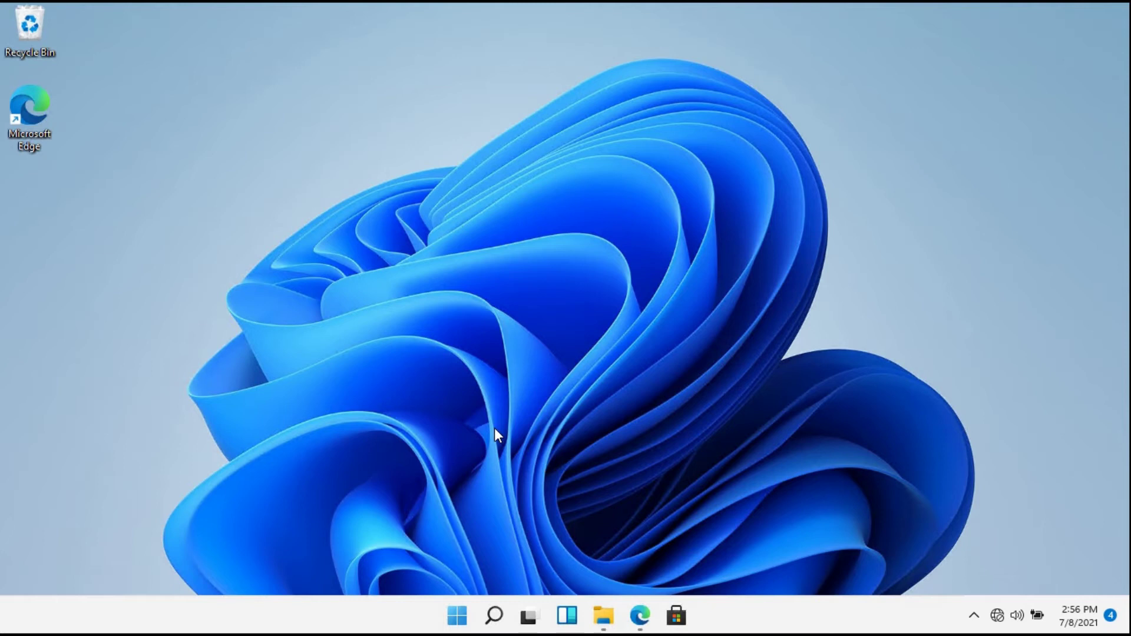
- Open Device Manager and expand the Network adapters category
right_click(463, 614)
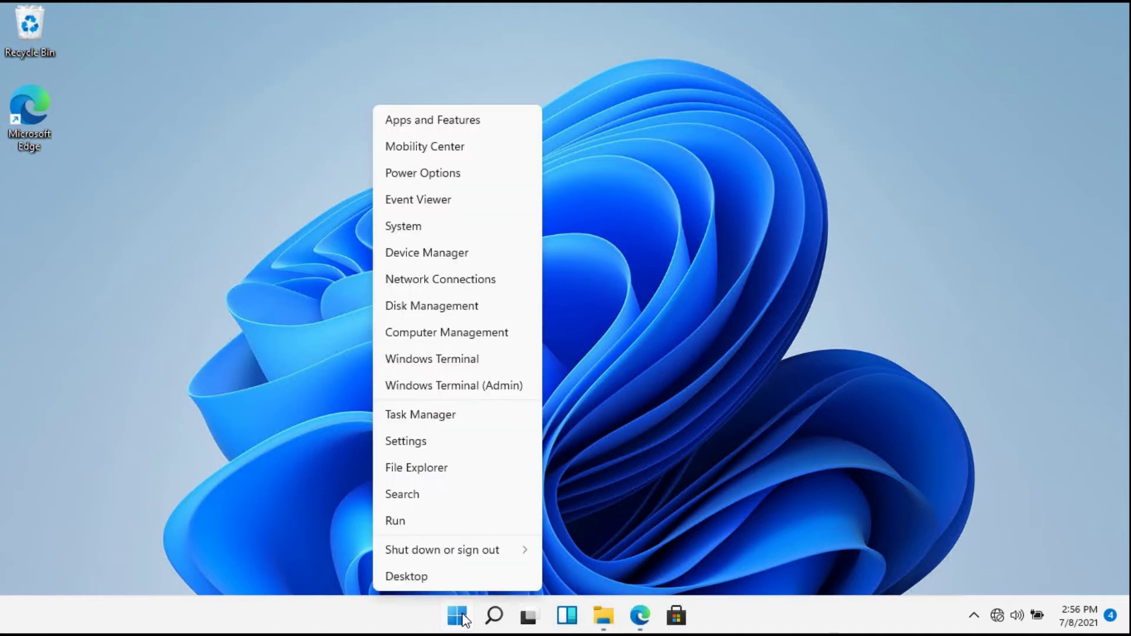
left_click(443, 255)
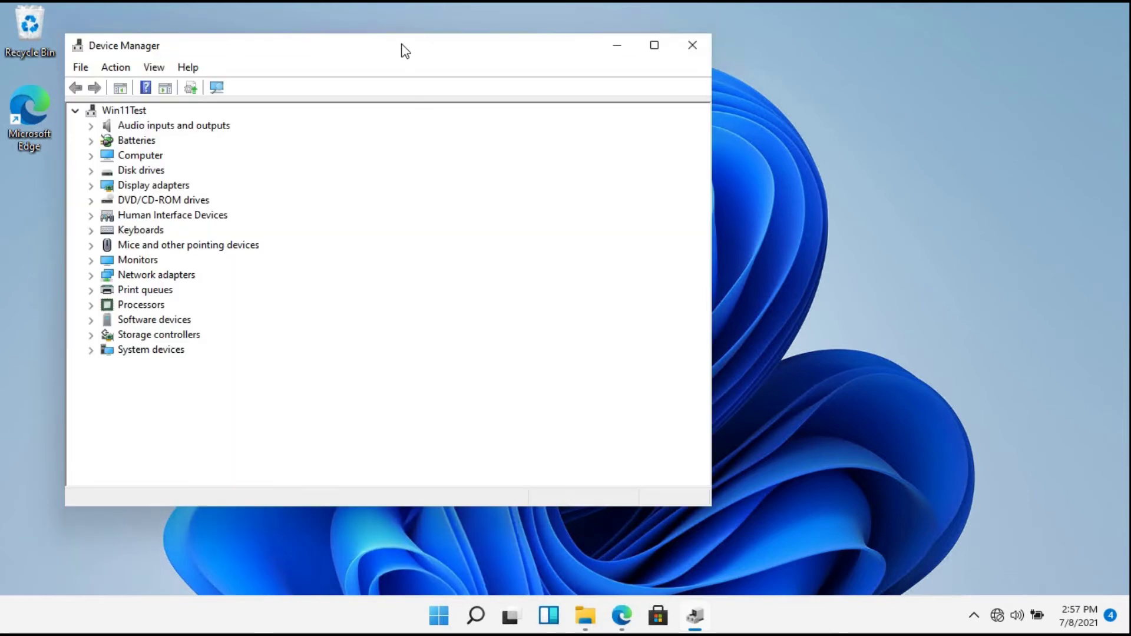
left_click_drag(401, 48, 600, 56)
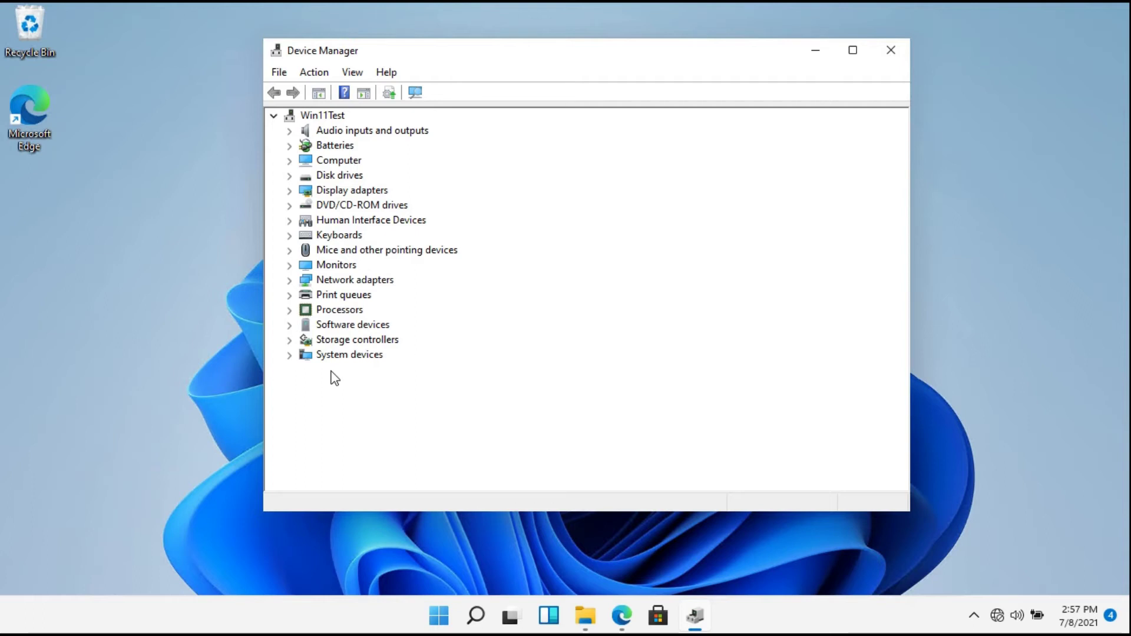
left_click(289, 280)
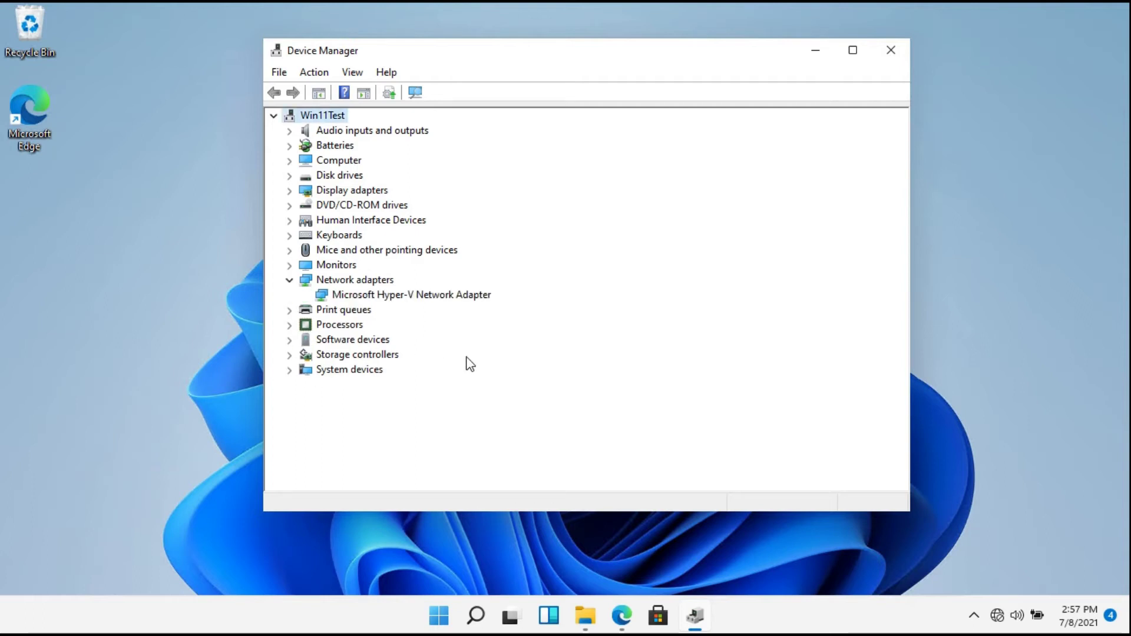
- Start a driver update for the Microsoft Hyper-V Network Adapter
left_click(426, 299)
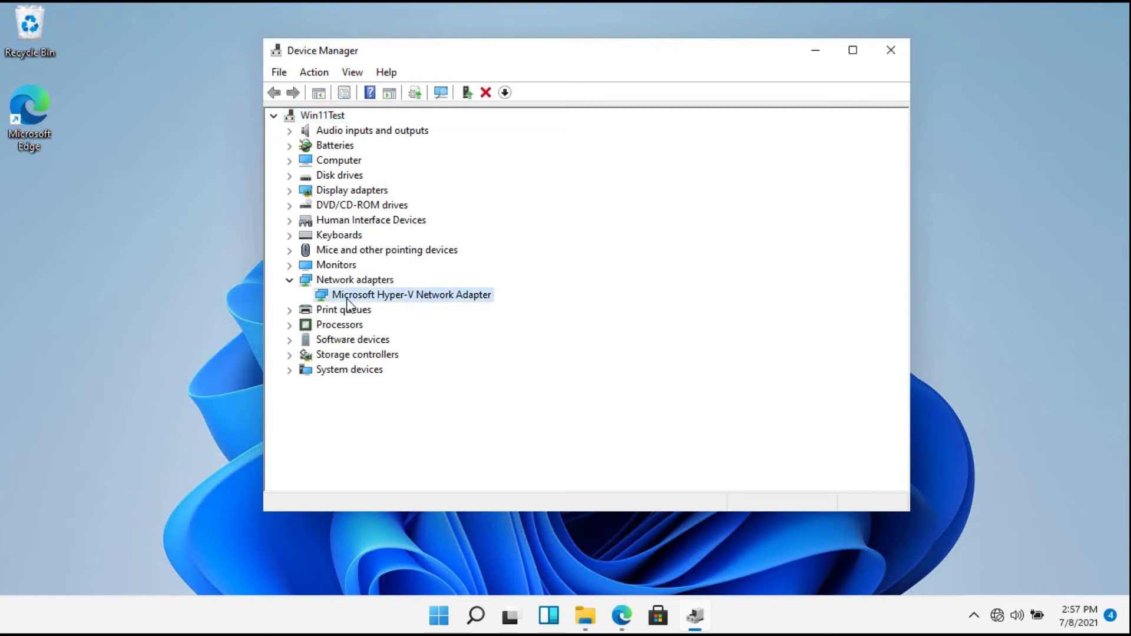
right_click(440, 301)
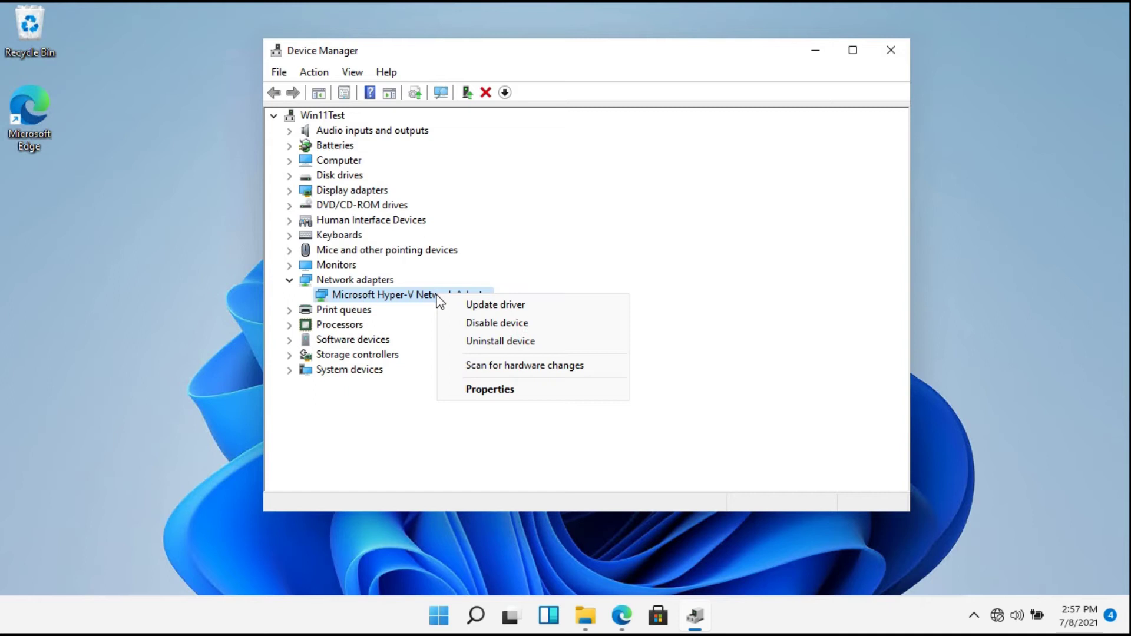
left_click(517, 311)
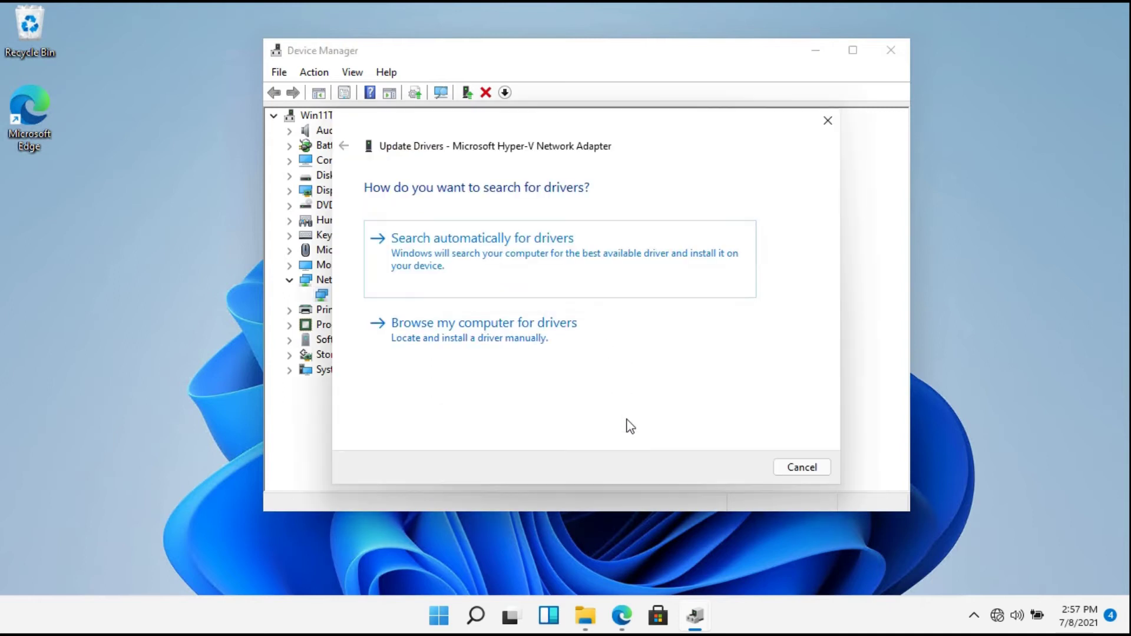
left_click_drag(657, 132, 662, 37)
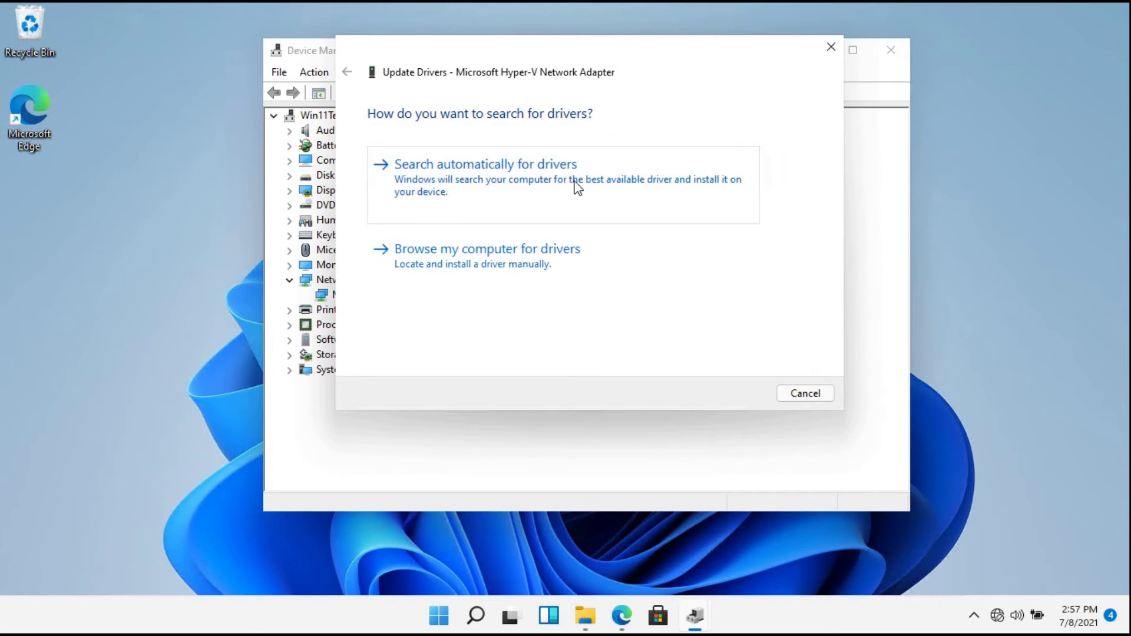
- Browse the computer for drivers, choosing C:\Temp\MS_mn720_80211g_nic_drivers\mn720_drivers\Drivers as the search folder with subfolders included
left_click(576, 268)
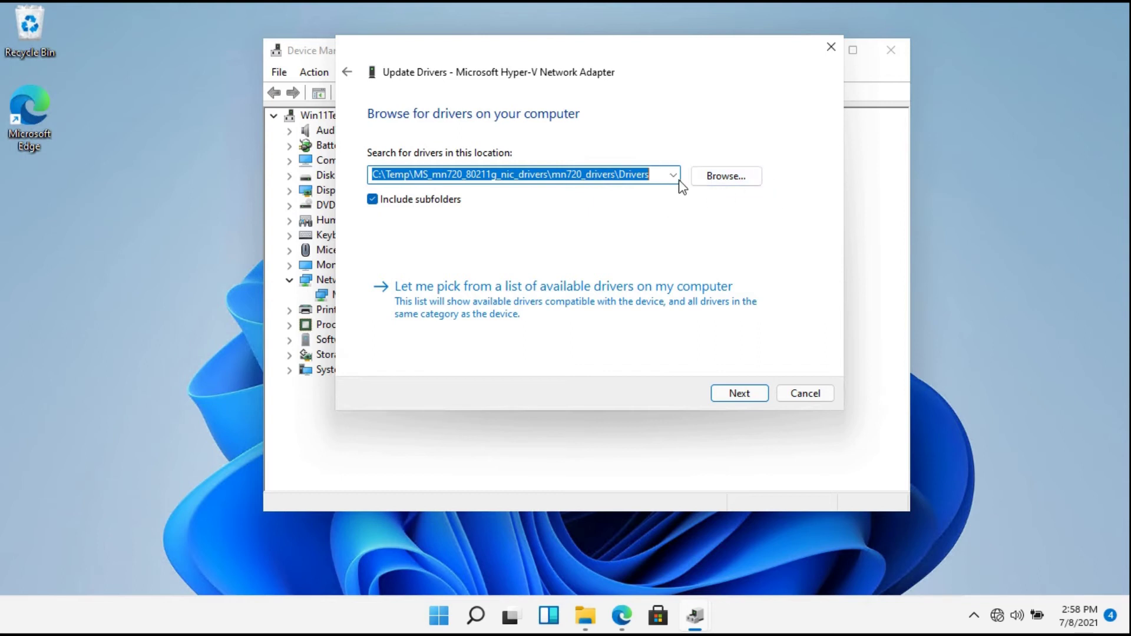
left_click(724, 176)
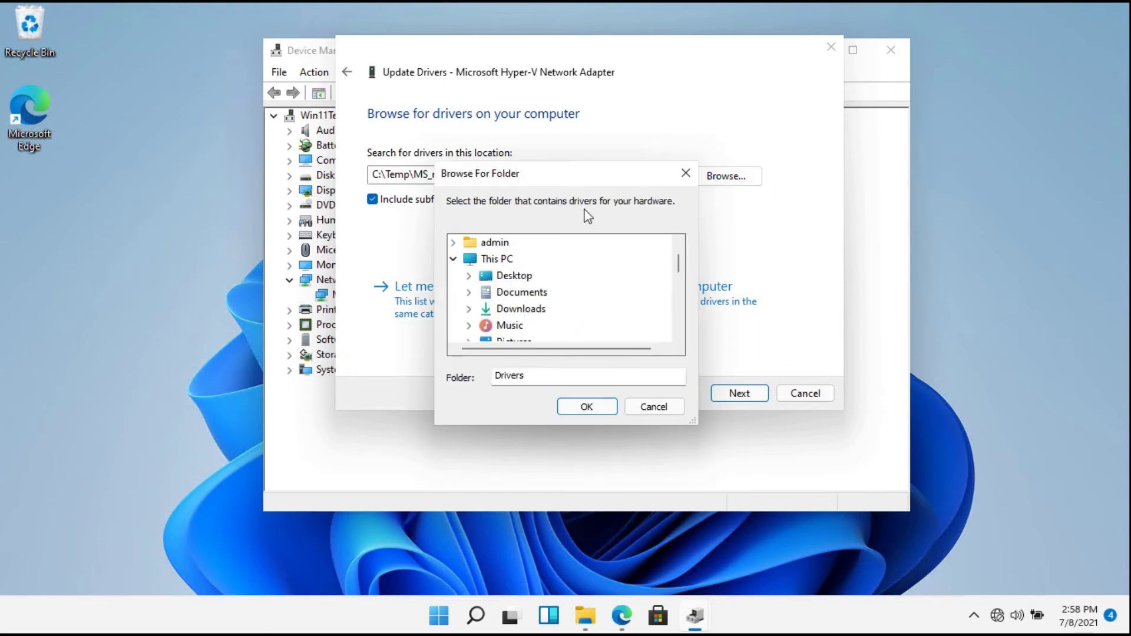
left_click_drag(575, 178, 749, 85)
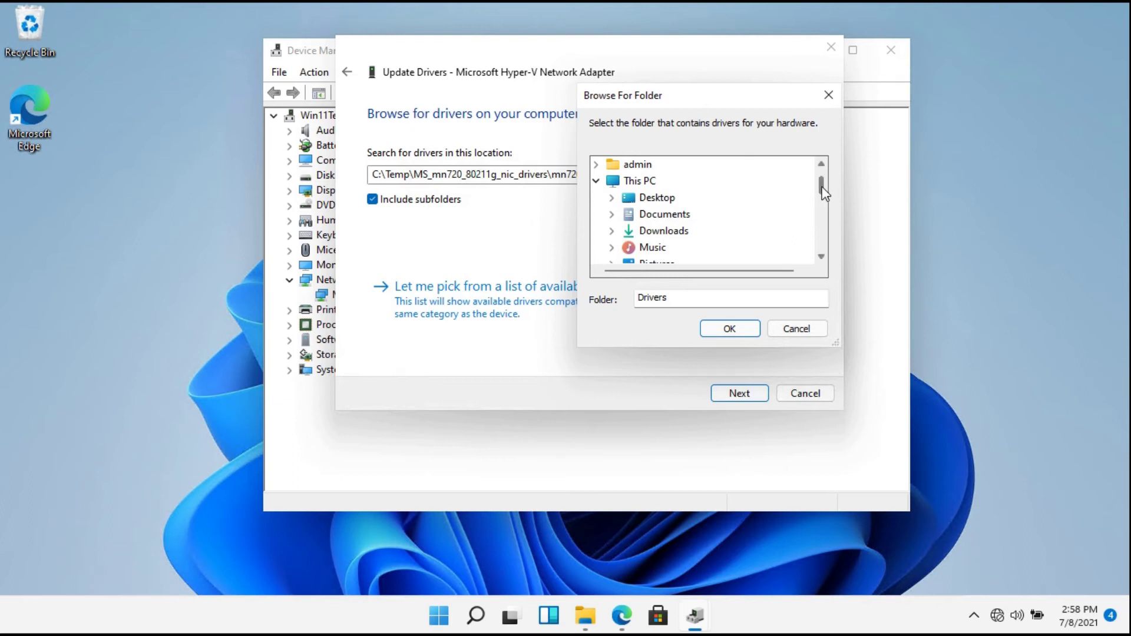
left_click_drag(822, 186, 822, 204)
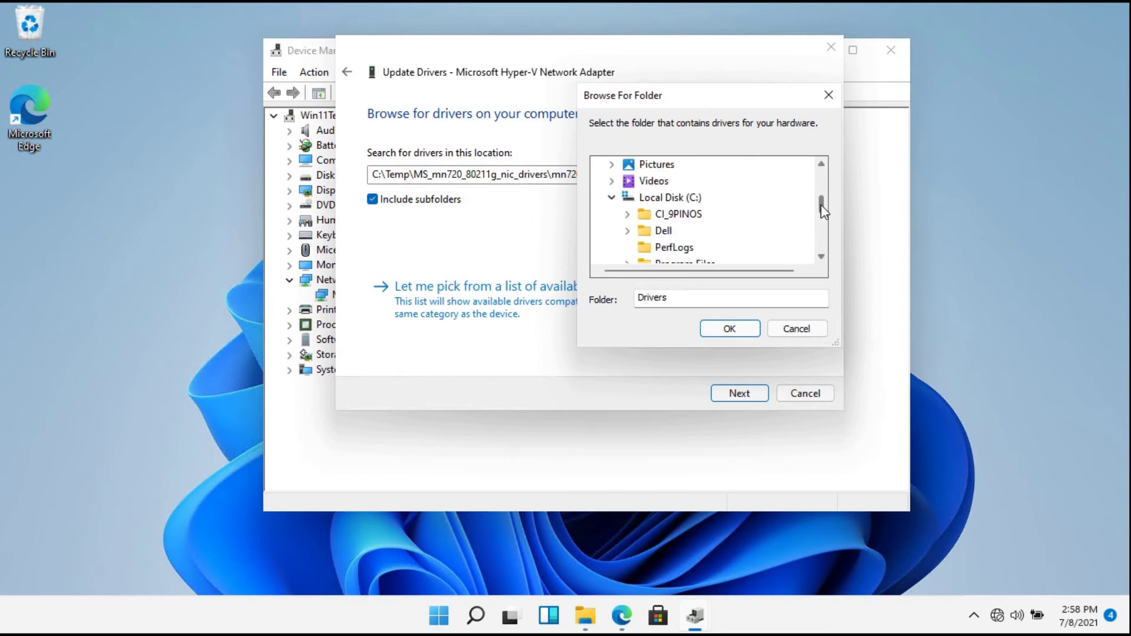
left_click(821, 257)
left_click(822, 257)
left_click(821, 257)
left_click(822, 256)
left_click(821, 256)
left_click(821, 256)
left_click(821, 257)
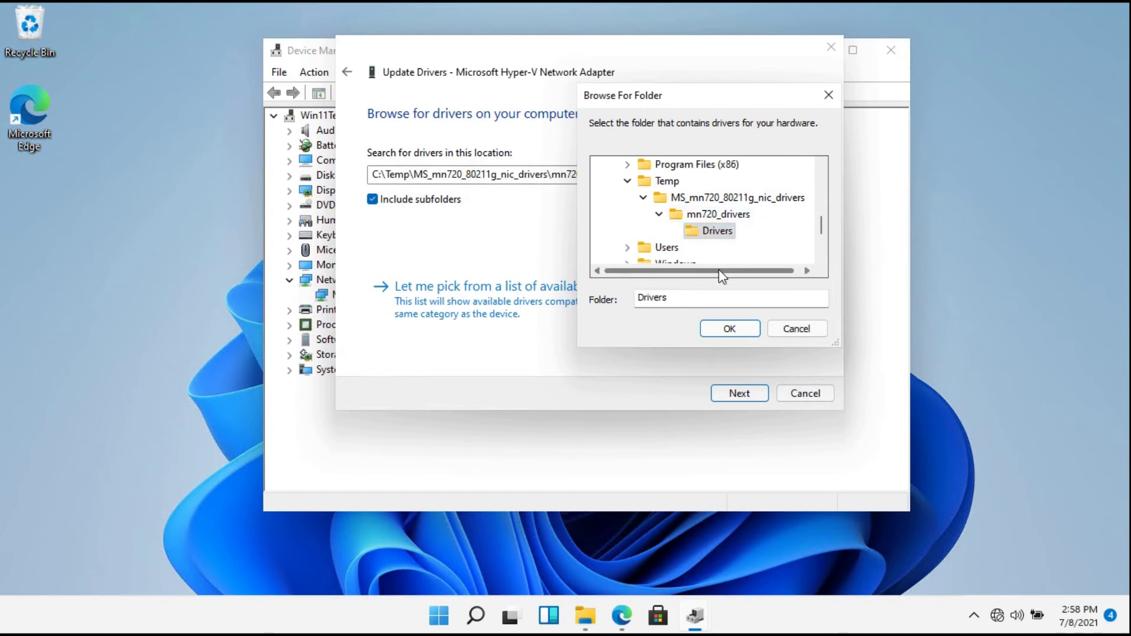
left_click(733, 331)
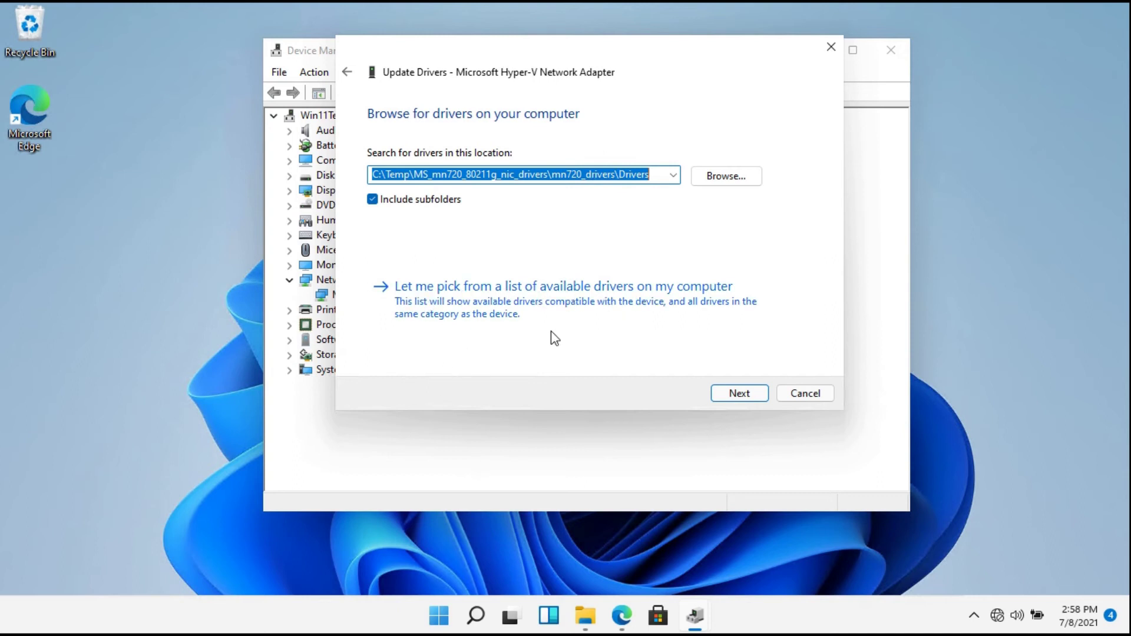
- Pick Microsoft Hyper-V Network Adapter from the available drivers and try to install from disk using mn720.inf in the mn720_drivers folder
left_click(491, 297)
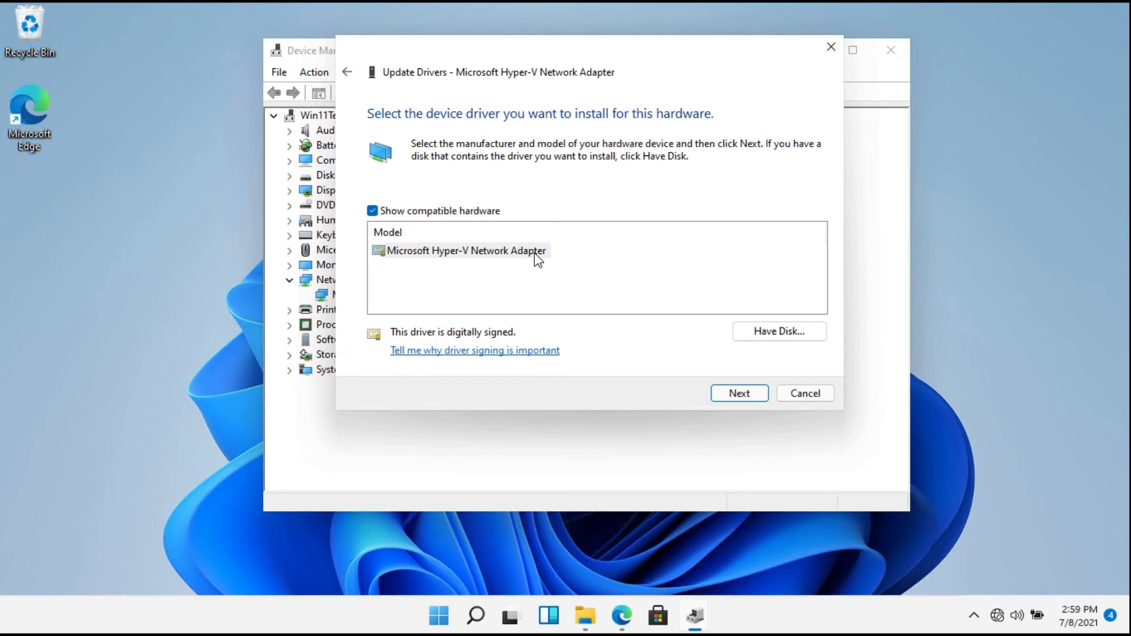
left_click(507, 251)
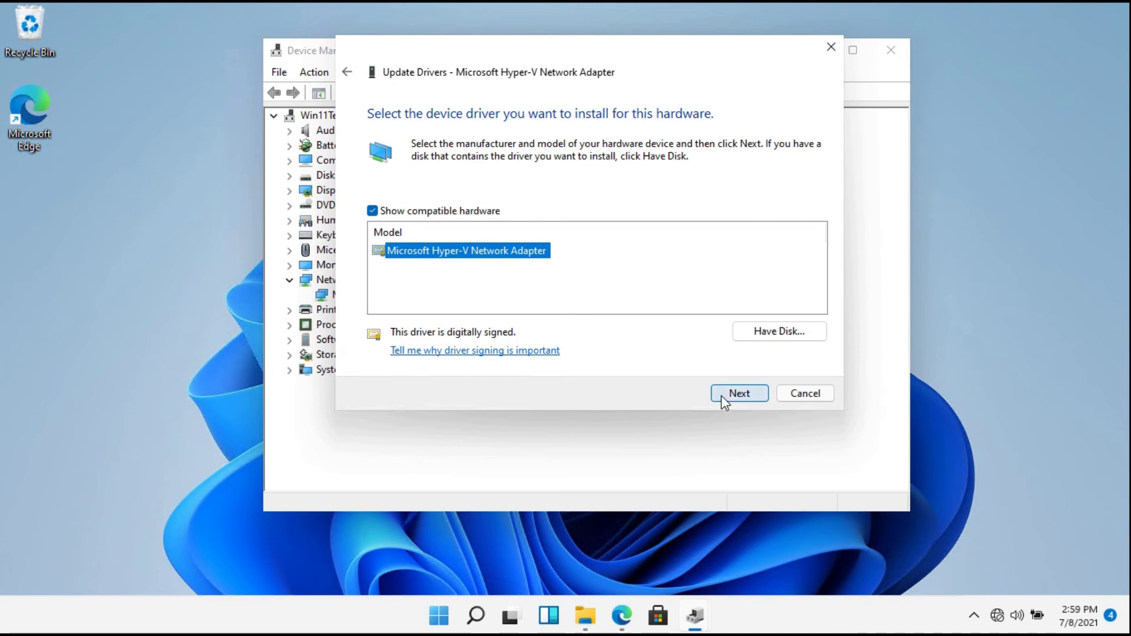
left_click(769, 334)
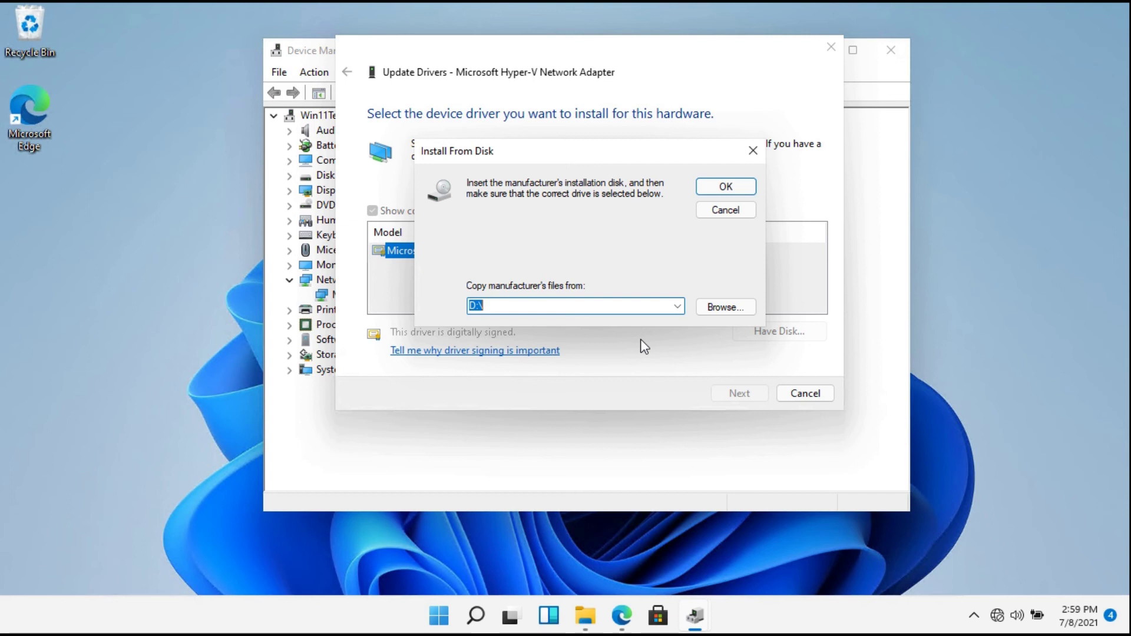
left_click(715, 309)
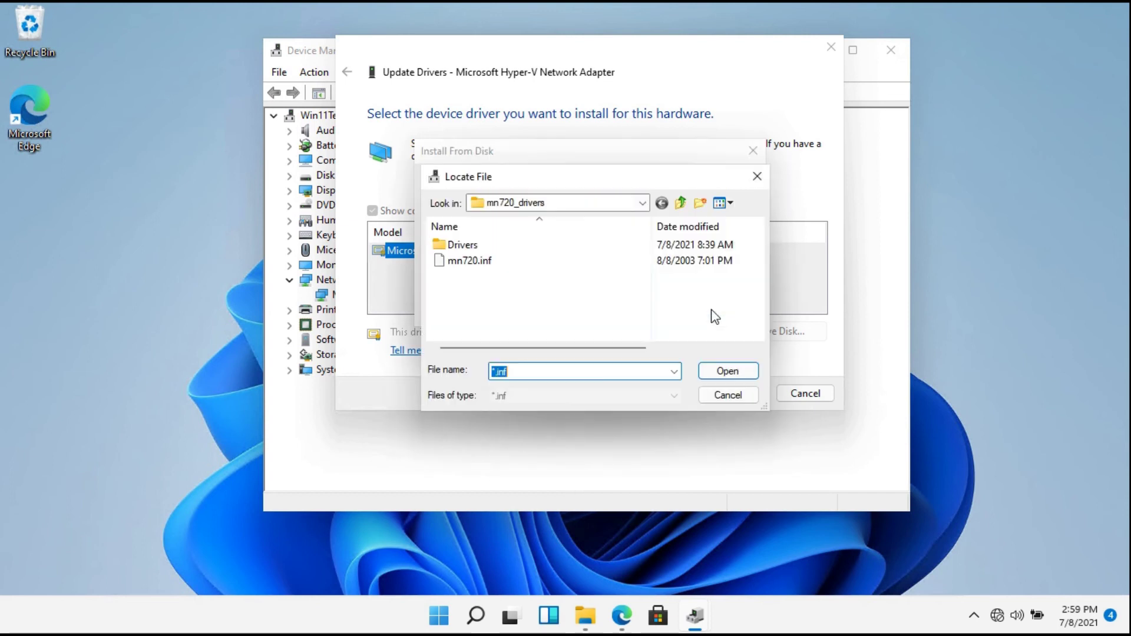
left_click(645, 204)
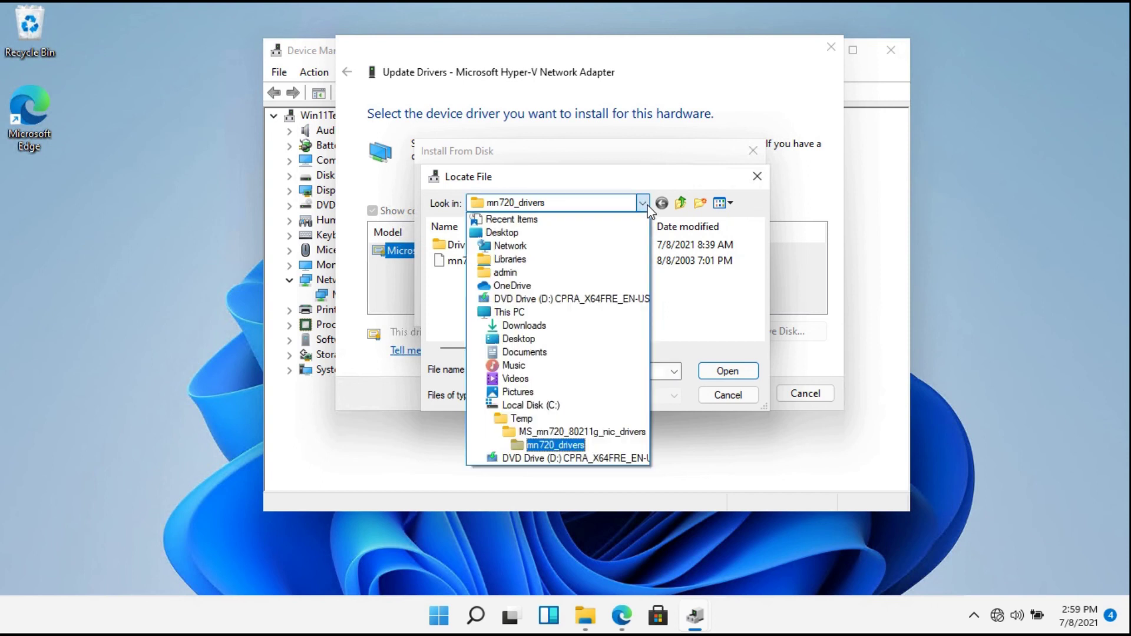
left_click(566, 449)
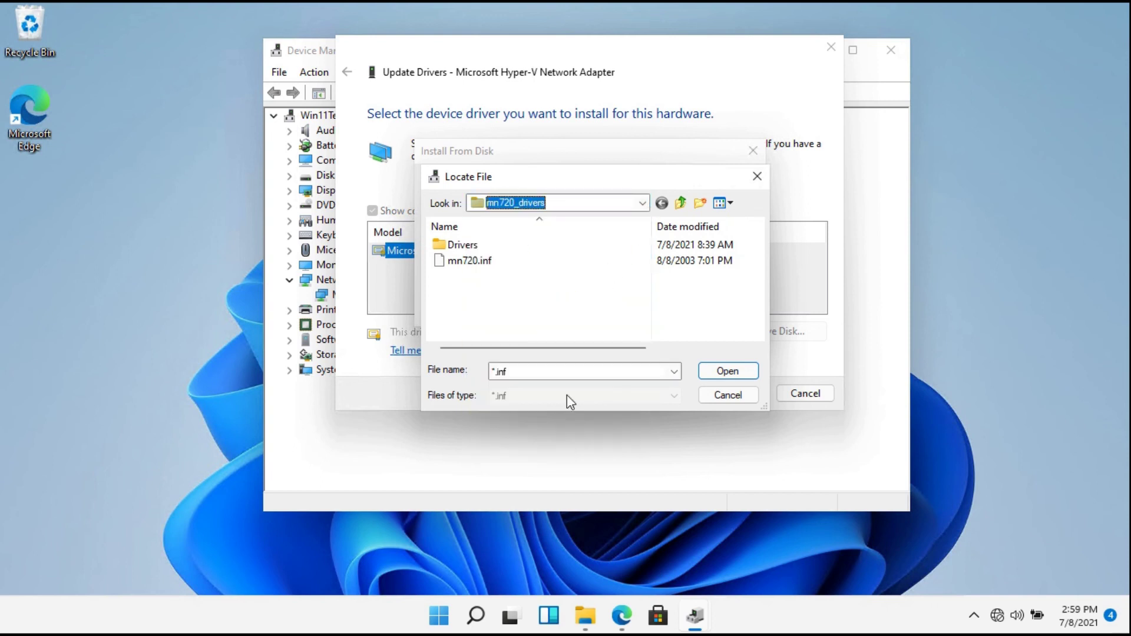
left_click(469, 261)
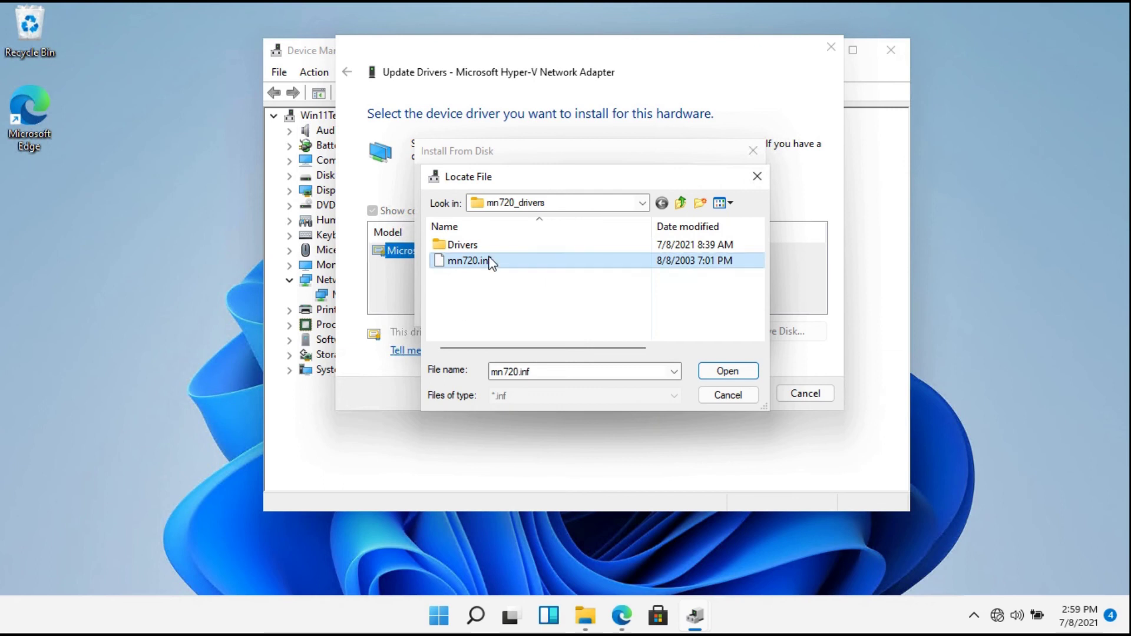
left_click(713, 373)
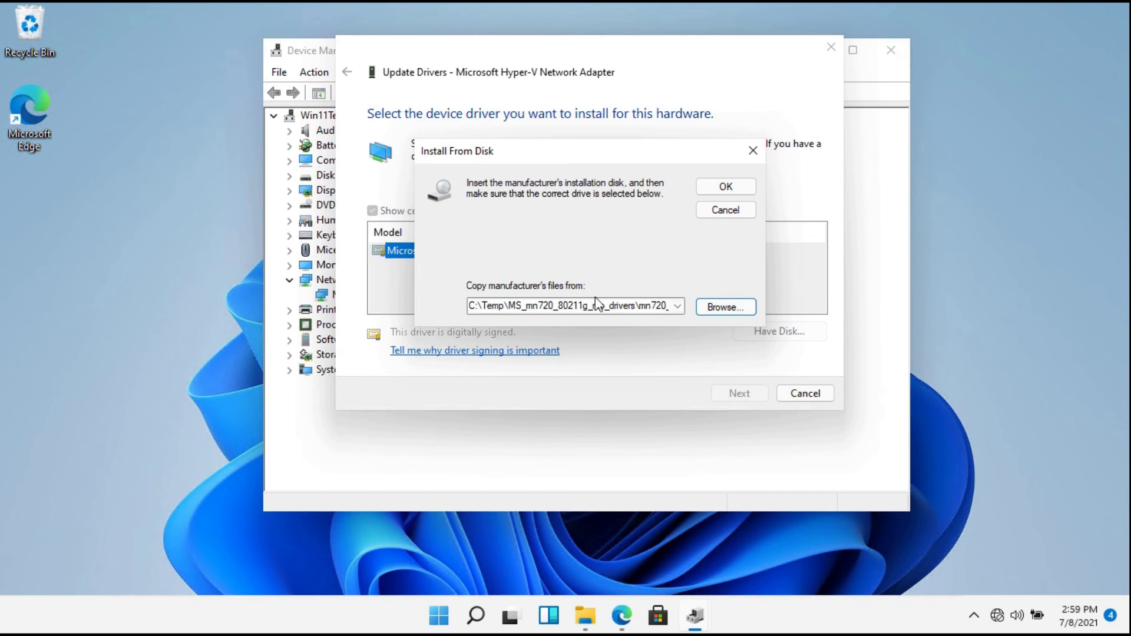
left_click(724, 192)
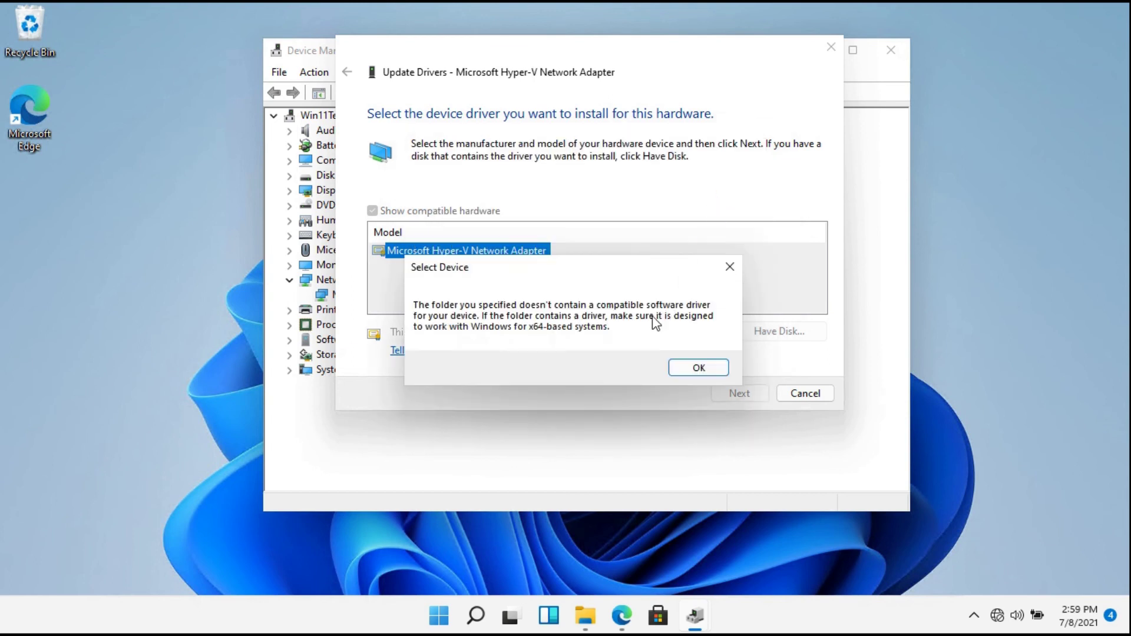
- Dismiss the compatibility message, cancel the disk installation and the driver update, and minimize Device Manager
left_click_drag(615, 271, 630, 194)
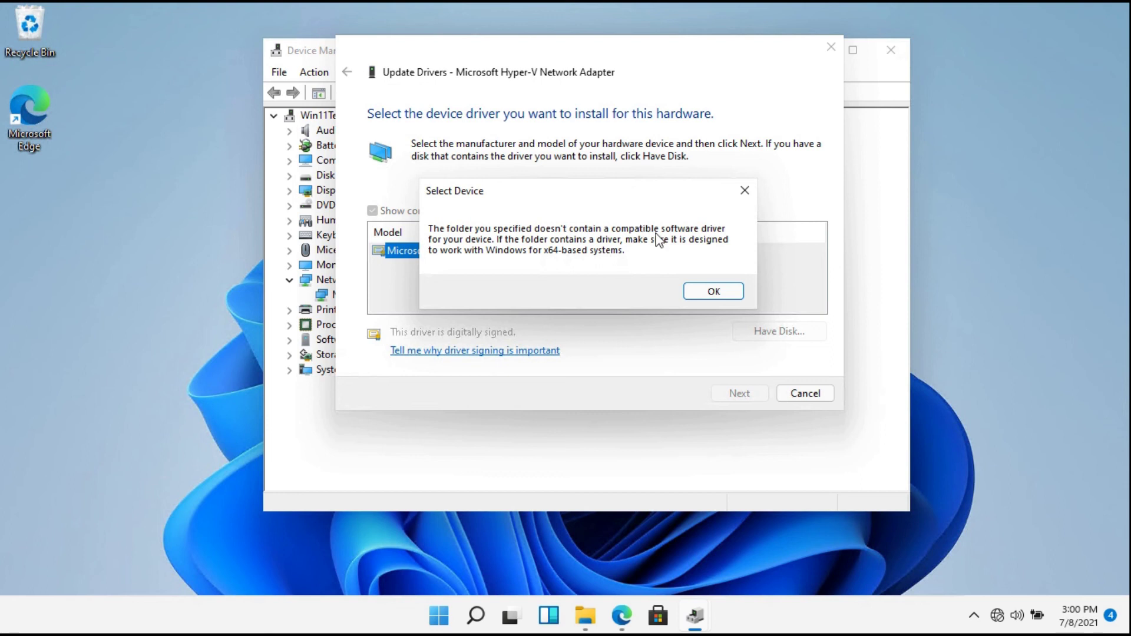
left_click(726, 289)
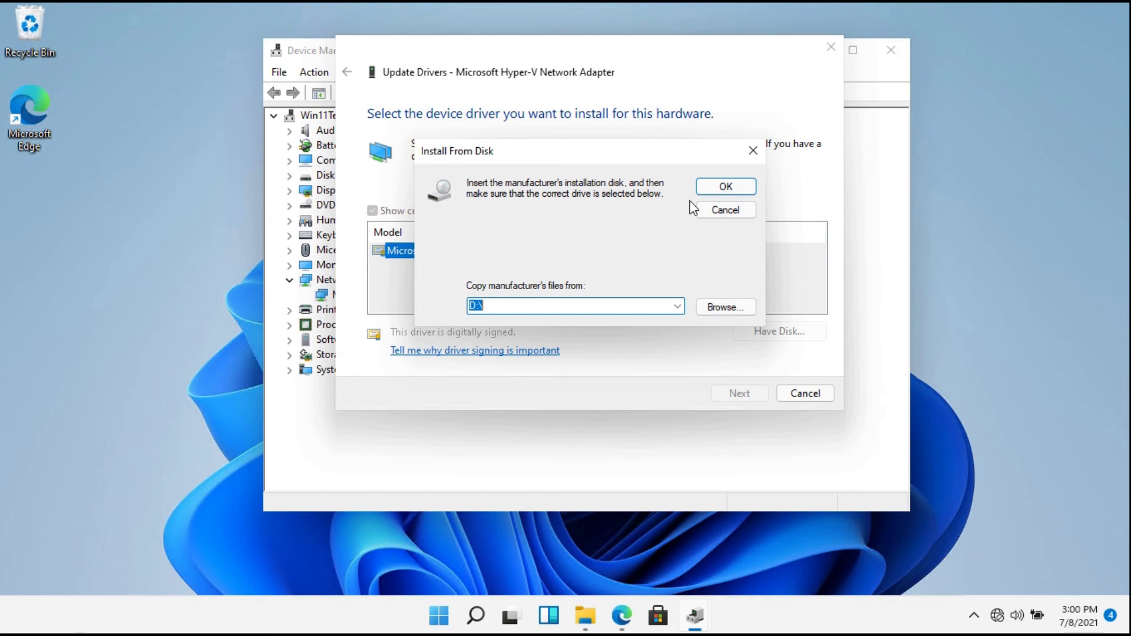
left_click(724, 212)
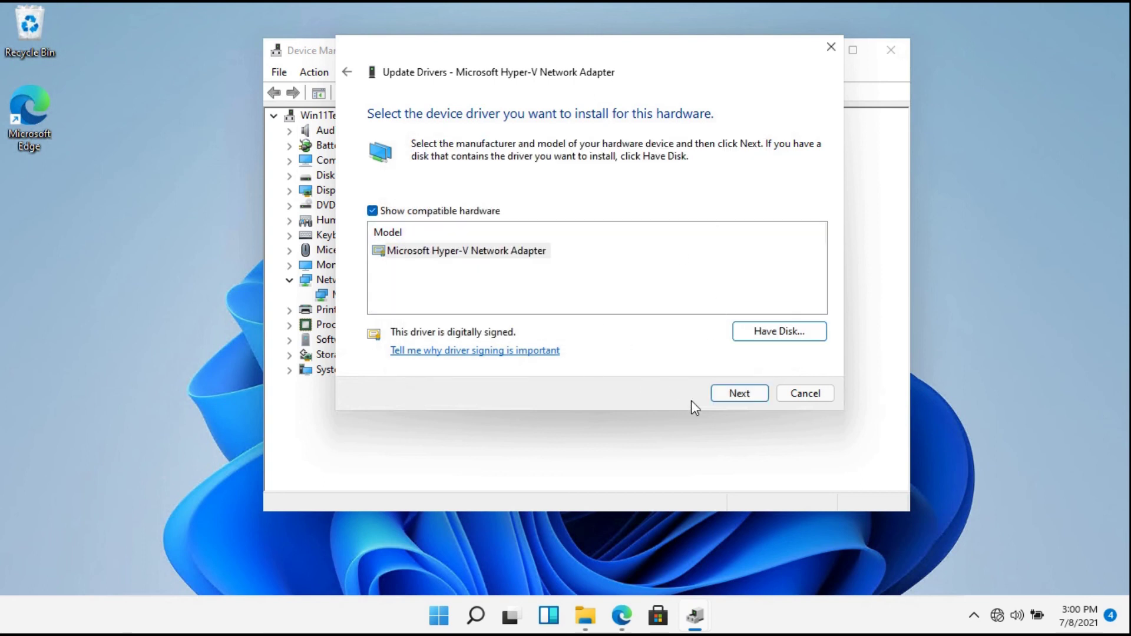
left_click(799, 390)
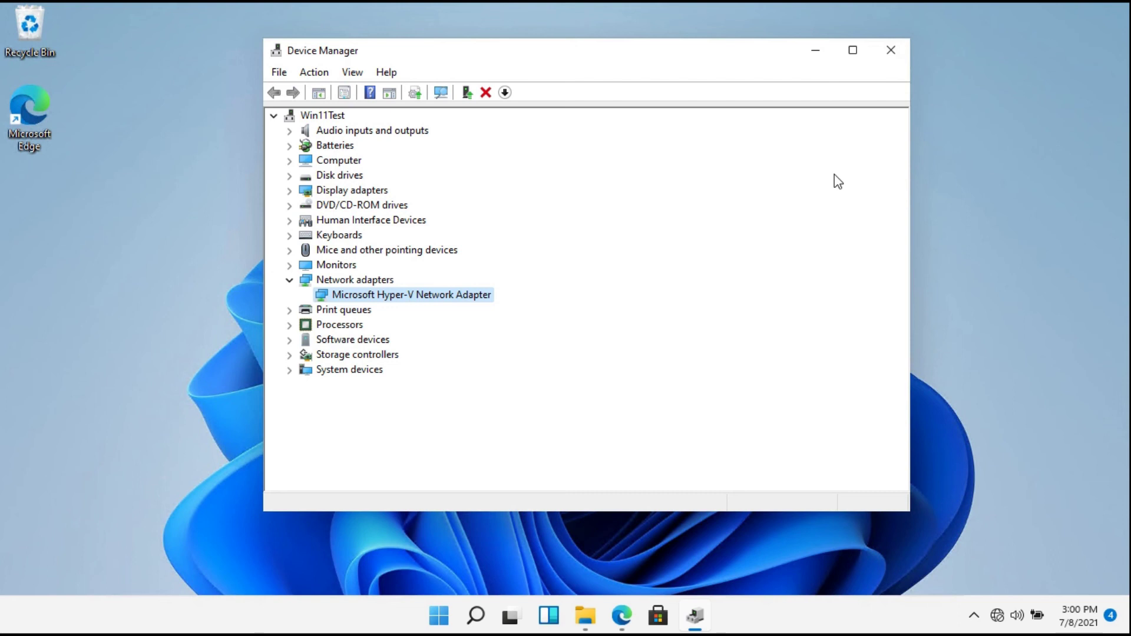
left_click(821, 56)
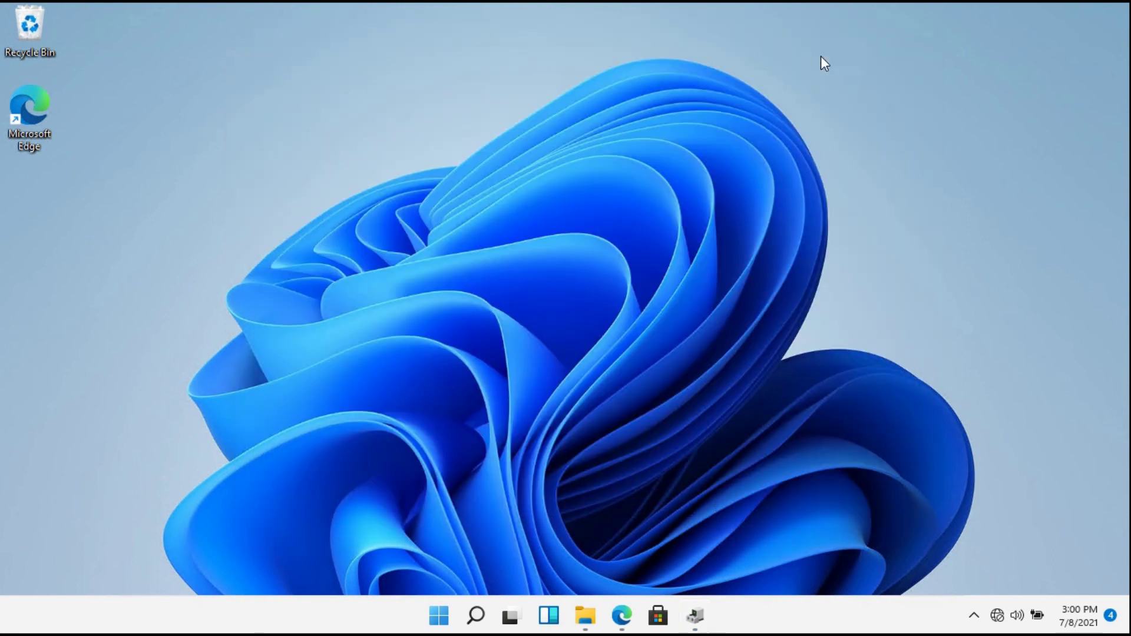